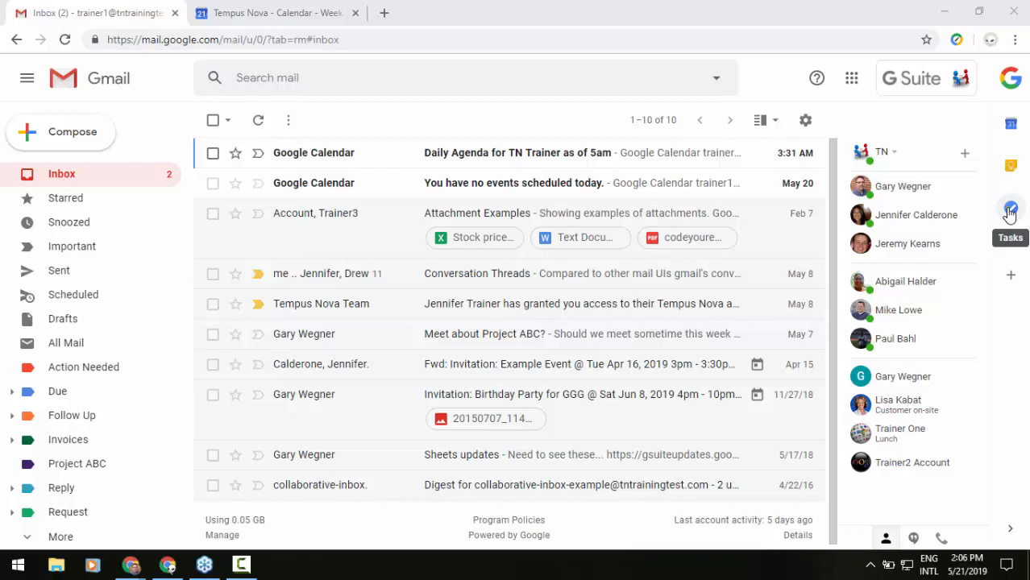
Open Google Tasks in Gmail and add a Main Tasks item to call a contact, with the contact's phone number as details.
left_click(1009, 211)
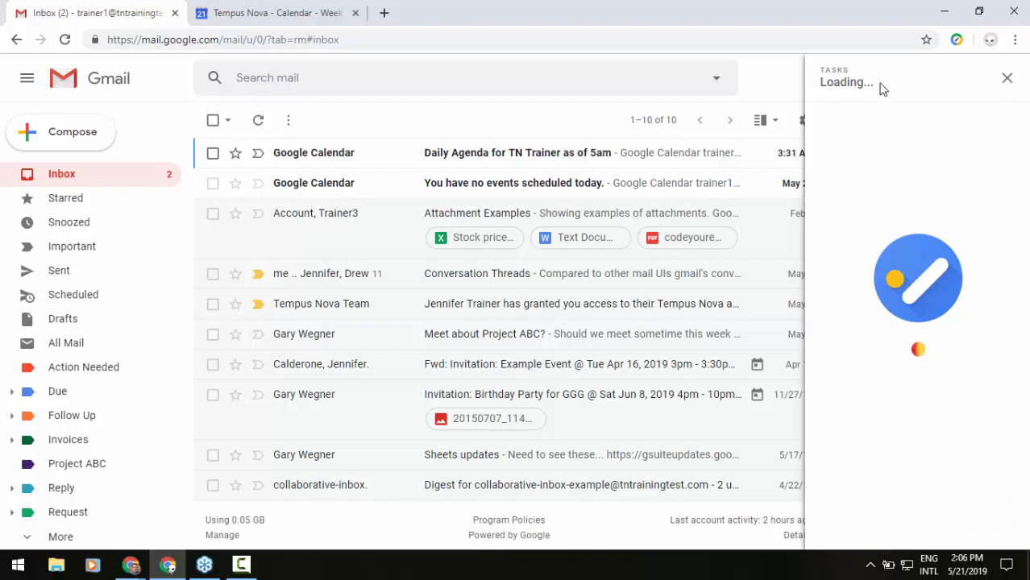
left_click(67, 39)
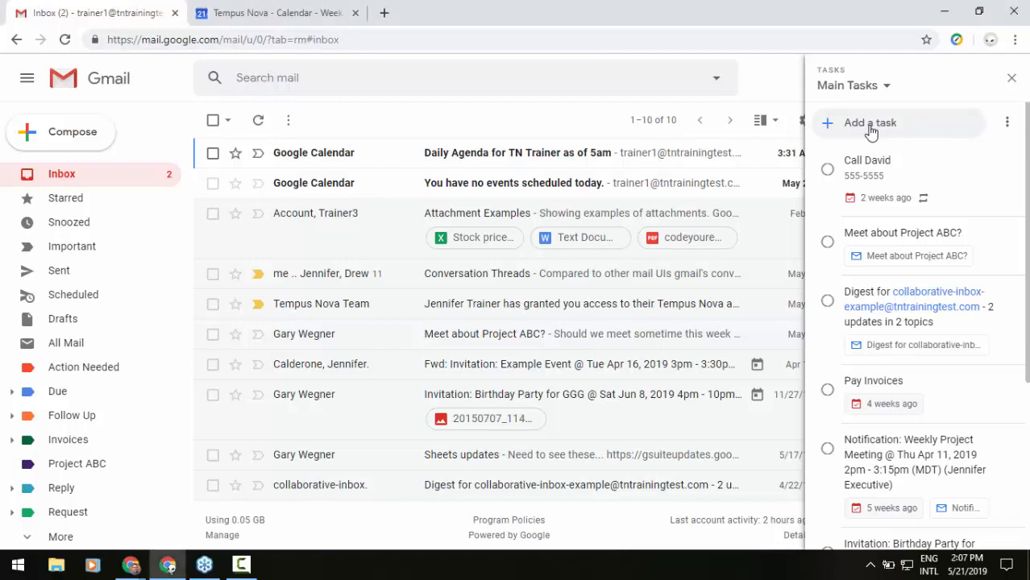
left_click(870, 124)
type("Call Carl")
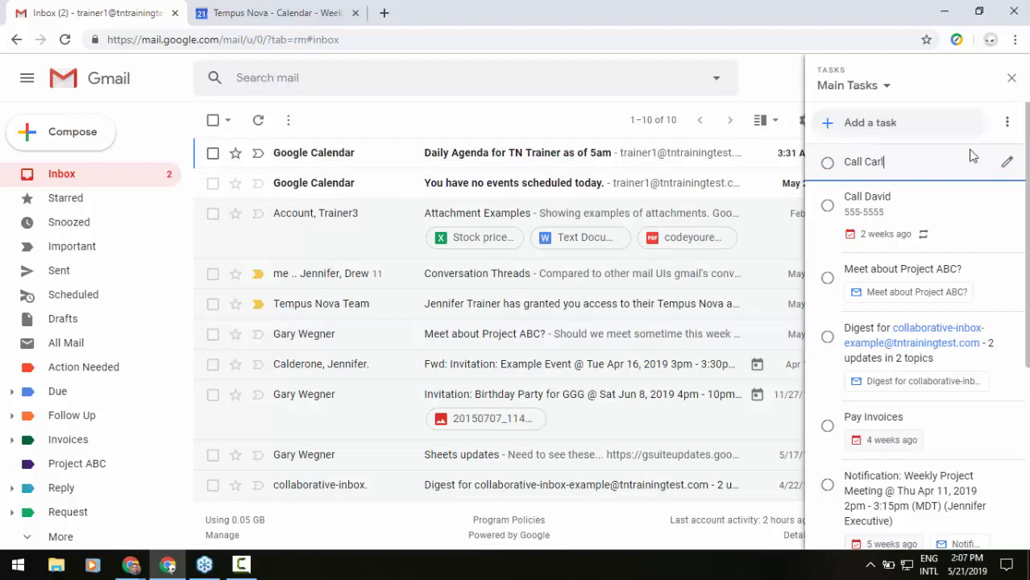
left_click(1005, 164)
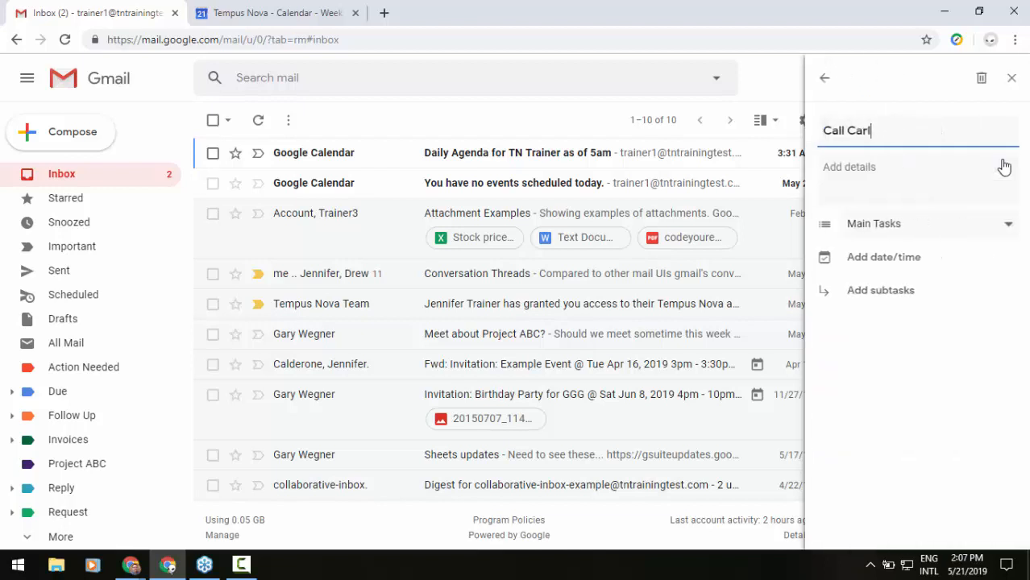
left_click(913, 172)
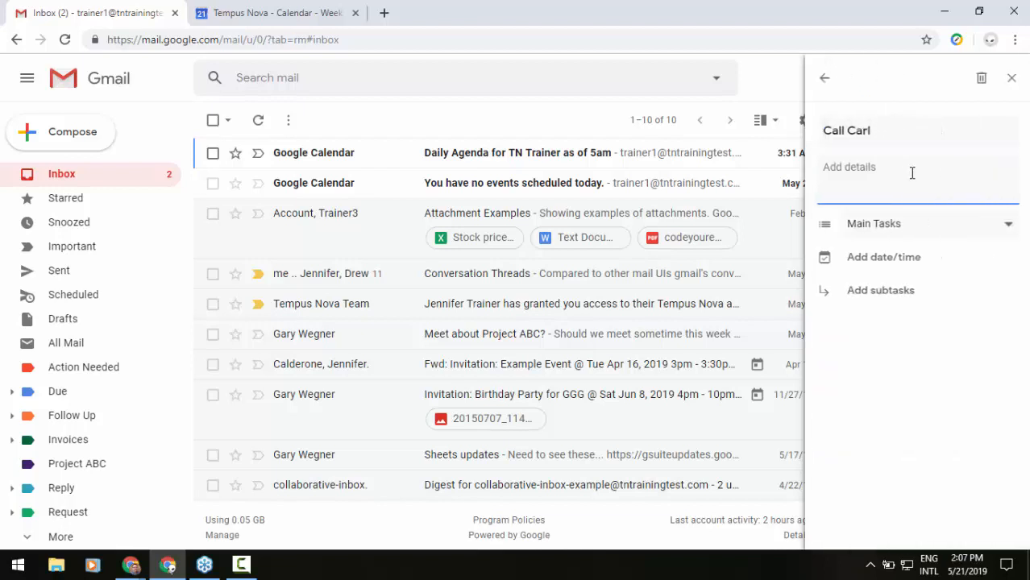
type("123-234-2345")
left_click(908, 228)
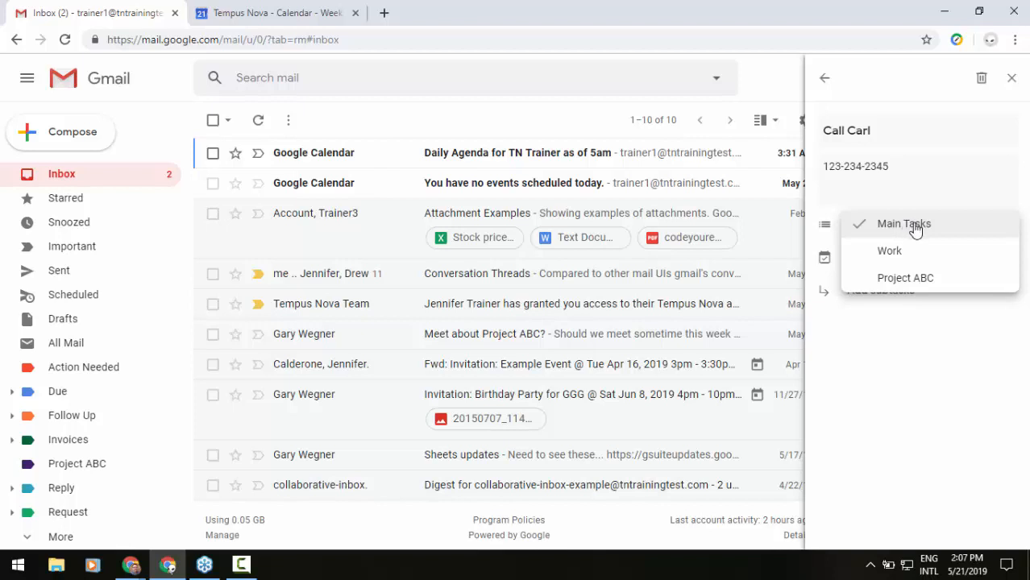
left_click(960, 278)
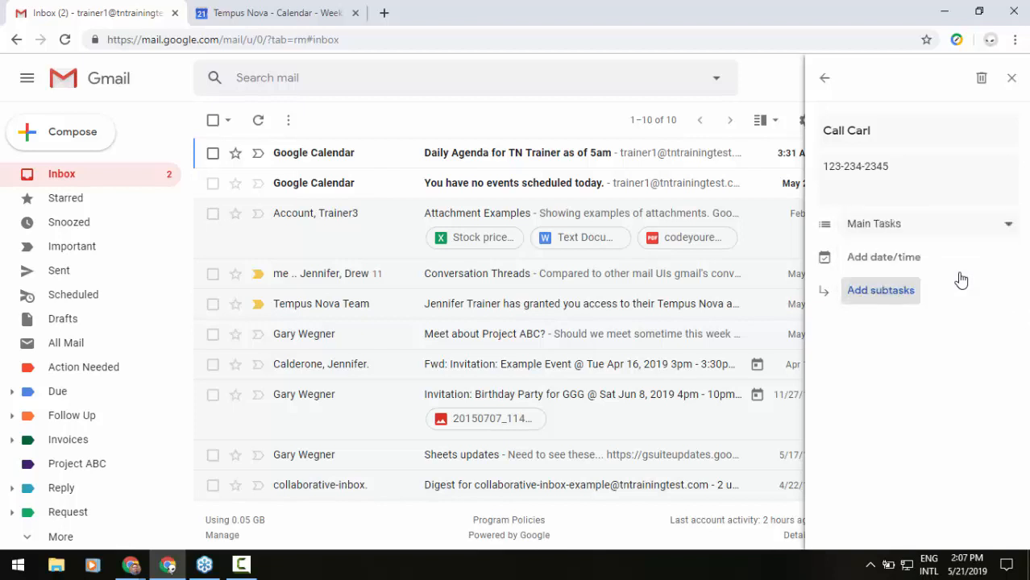
left_click(961, 235)
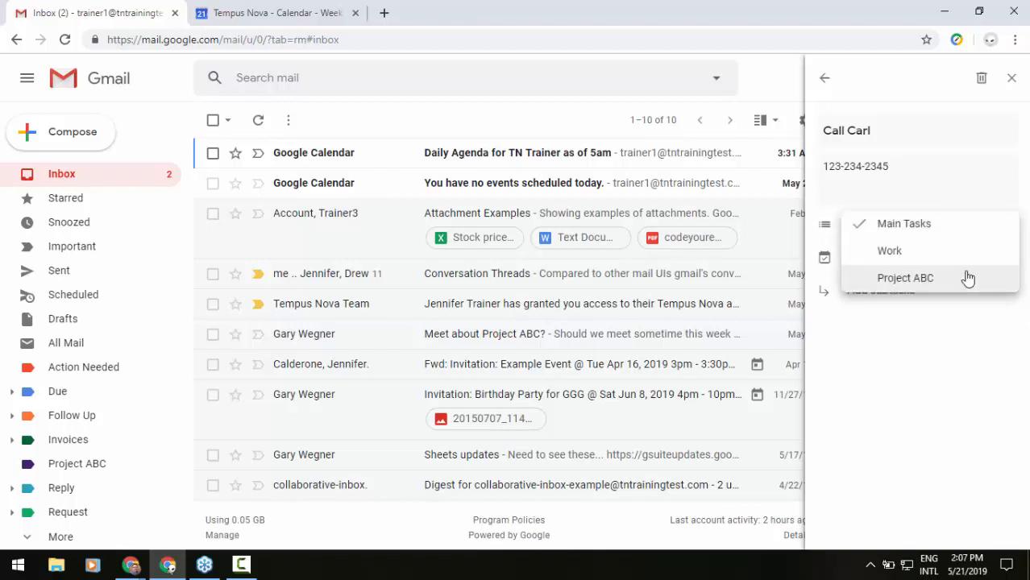
left_click(971, 351)
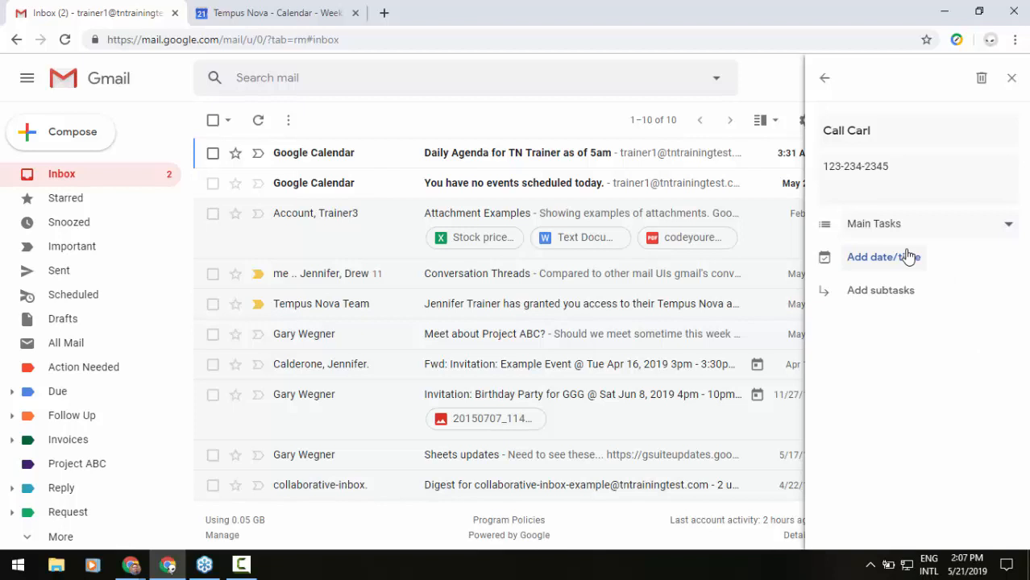
Schedule the new call task for May 23, 2019 at 10:30 PM, repeating every 1 day, and return to the task list.
left_click(908, 256)
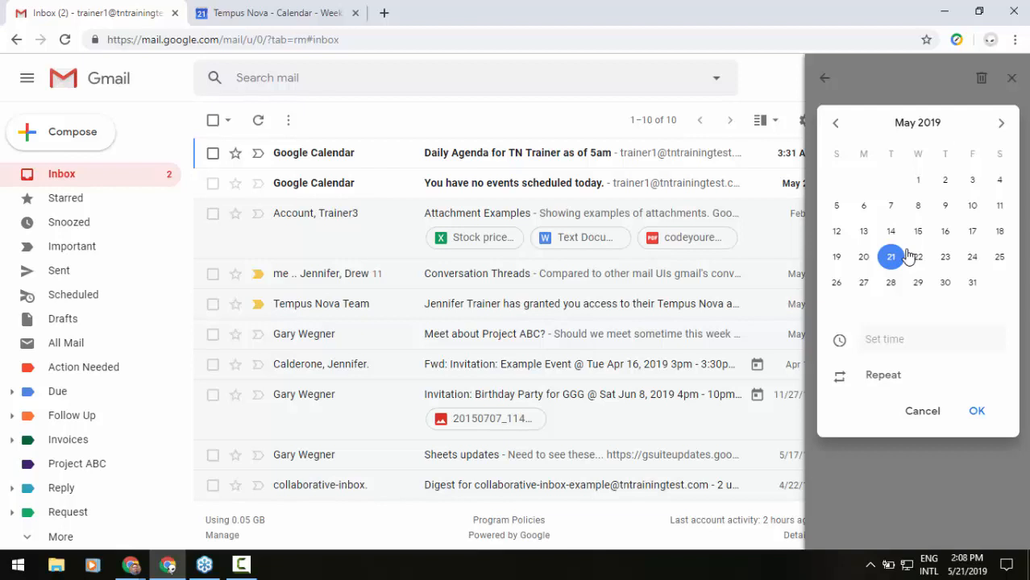
left_click(940, 263)
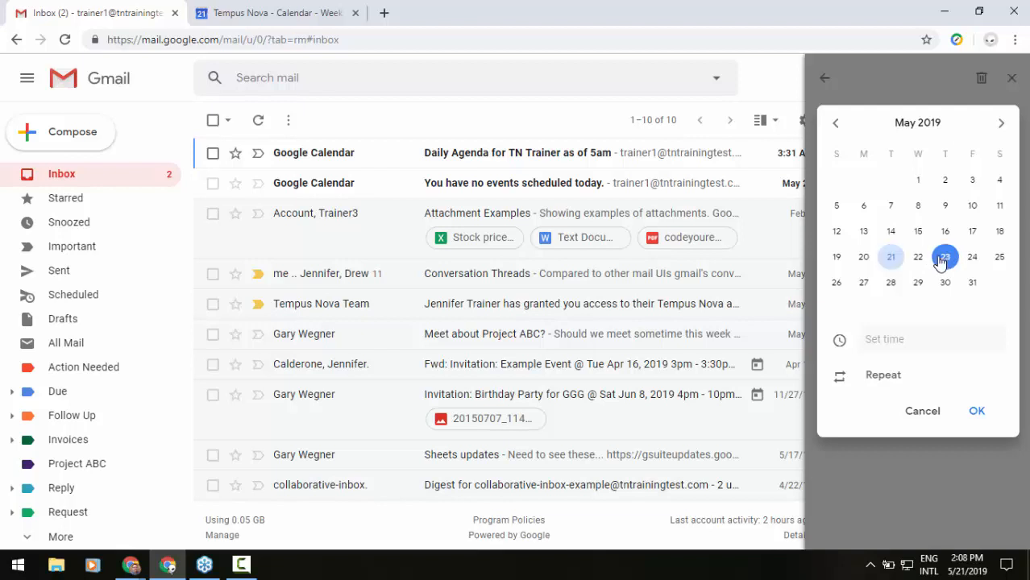
left_click(902, 334)
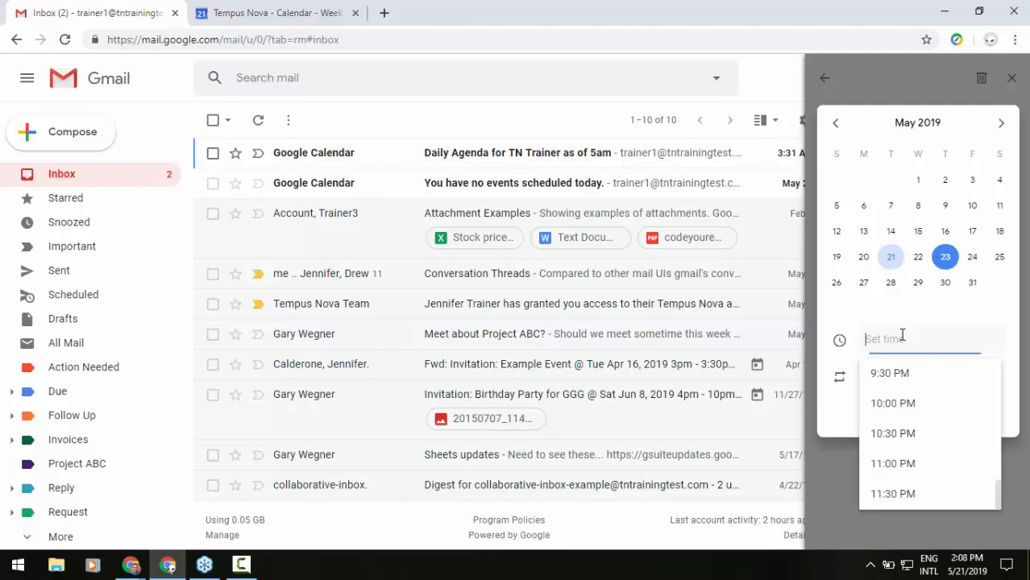
left_click(898, 435)
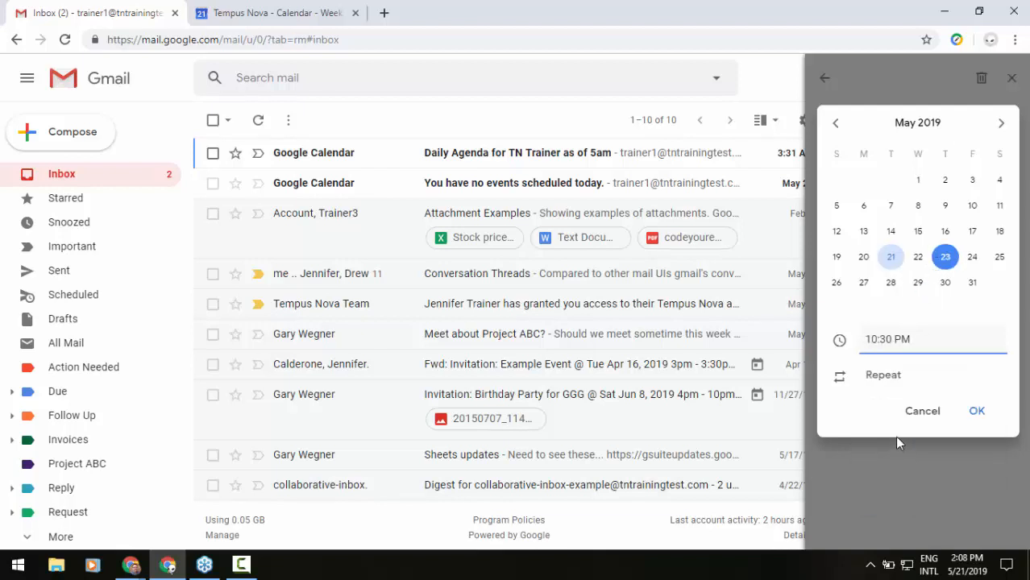
left_click(885, 383)
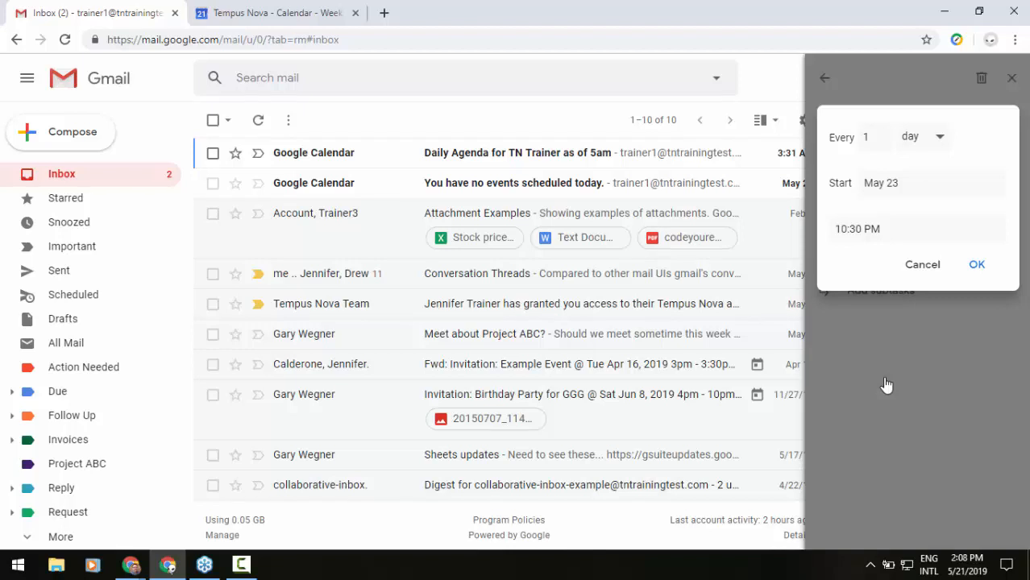
left_click(925, 145)
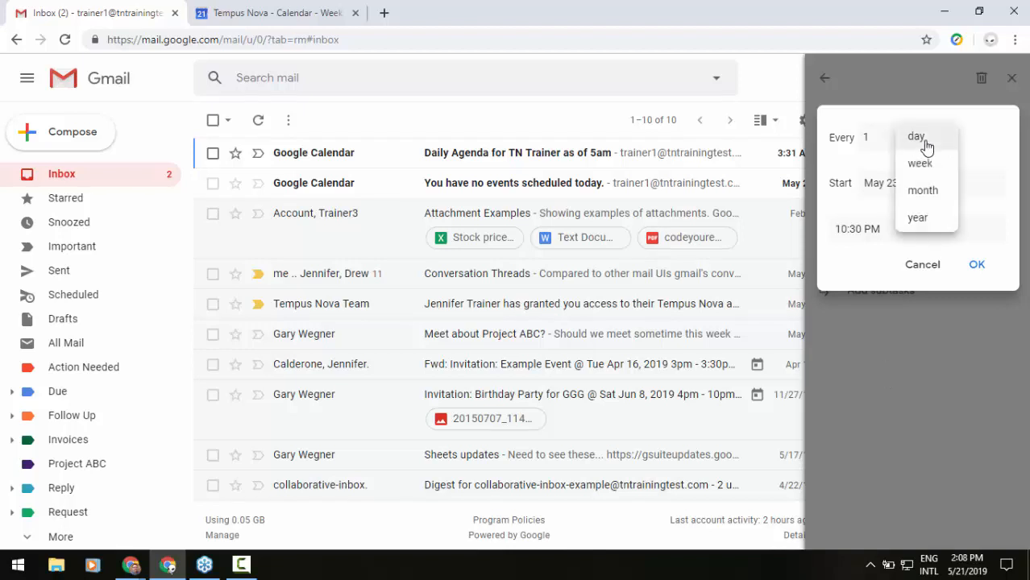
left_click(973, 151)
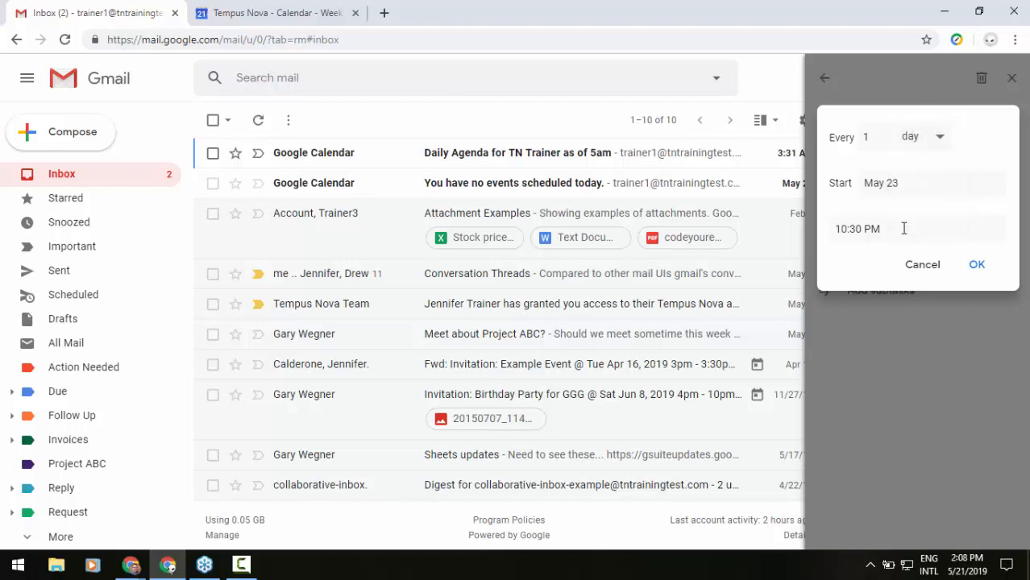
left_click(976, 269)
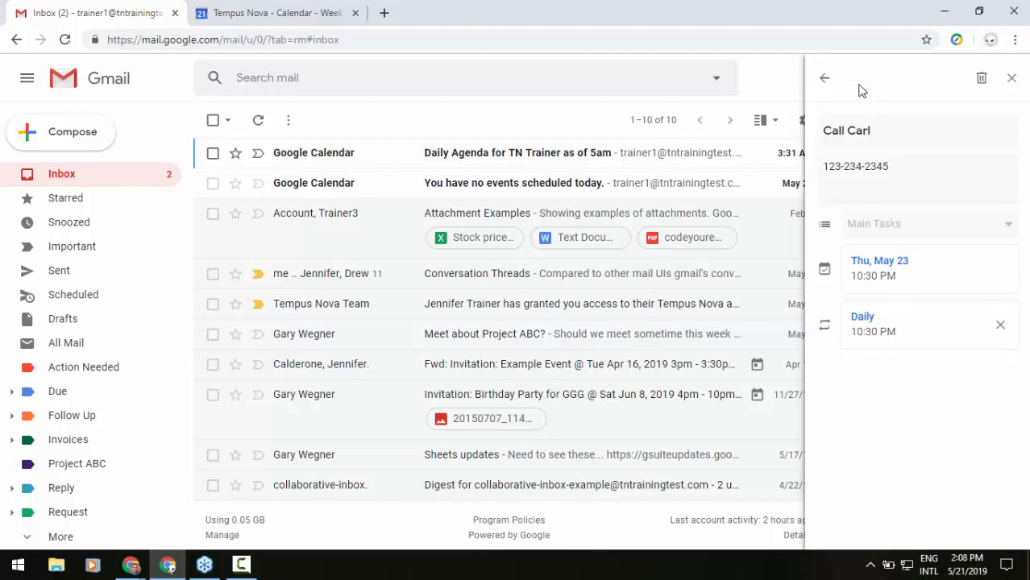
left_click(824, 78)
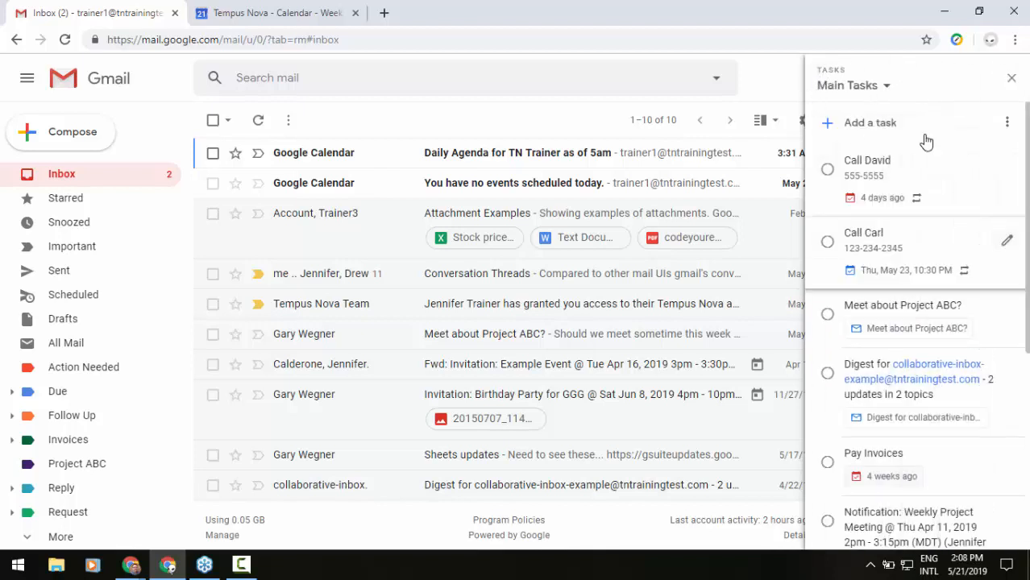
left_click(884, 88)
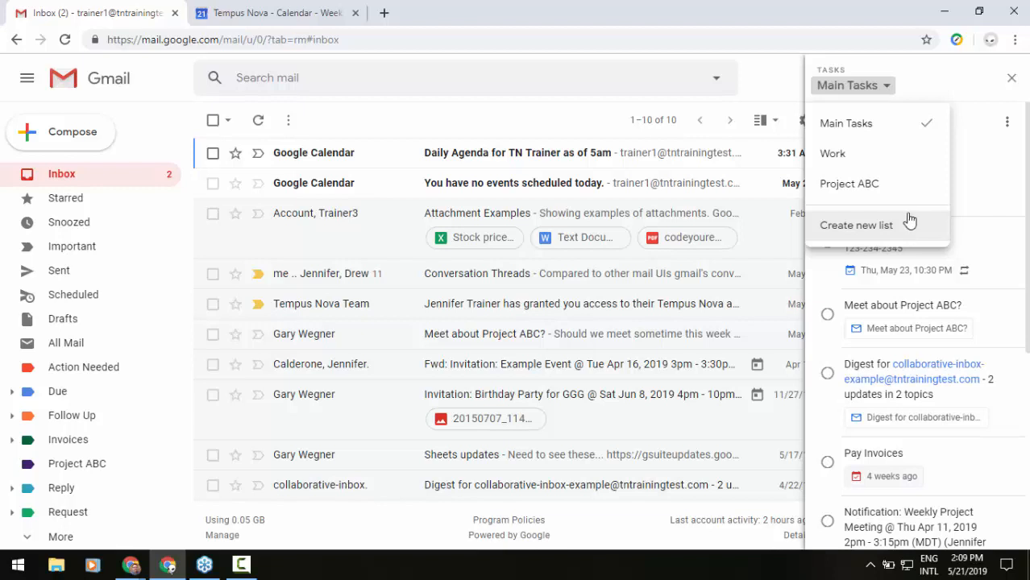
left_click(936, 71)
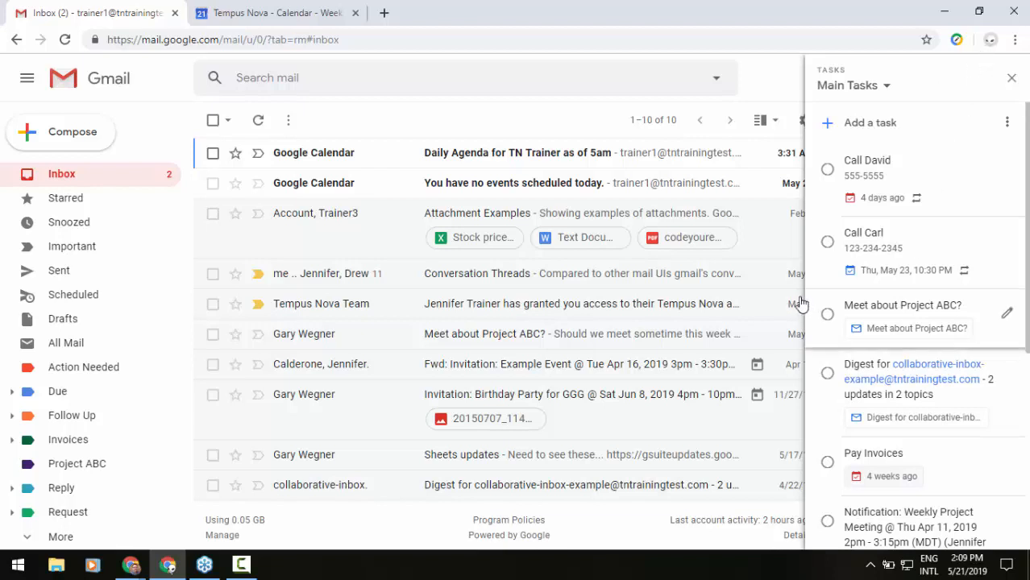
left_click(370, 187)
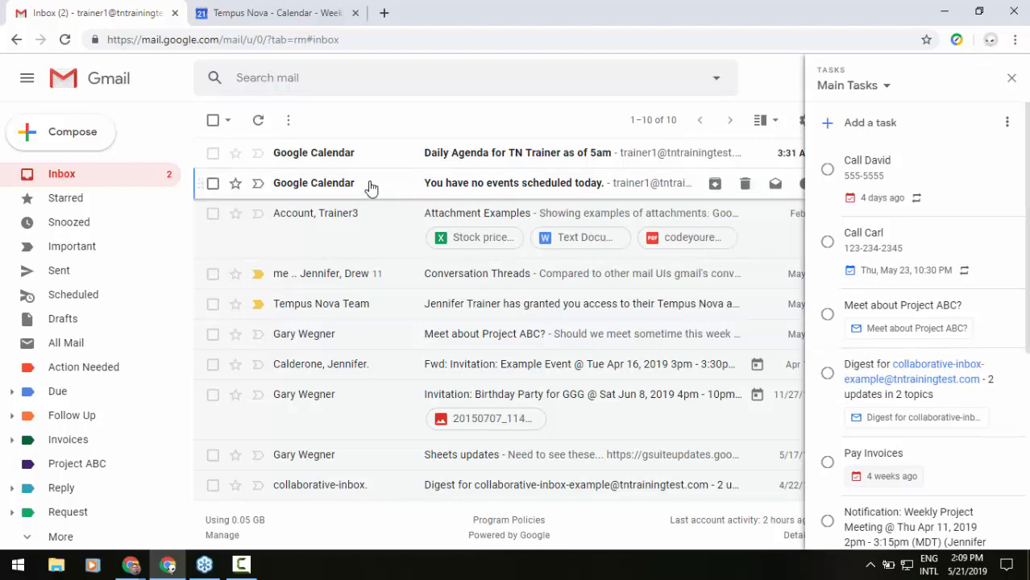
left_click(505, 120)
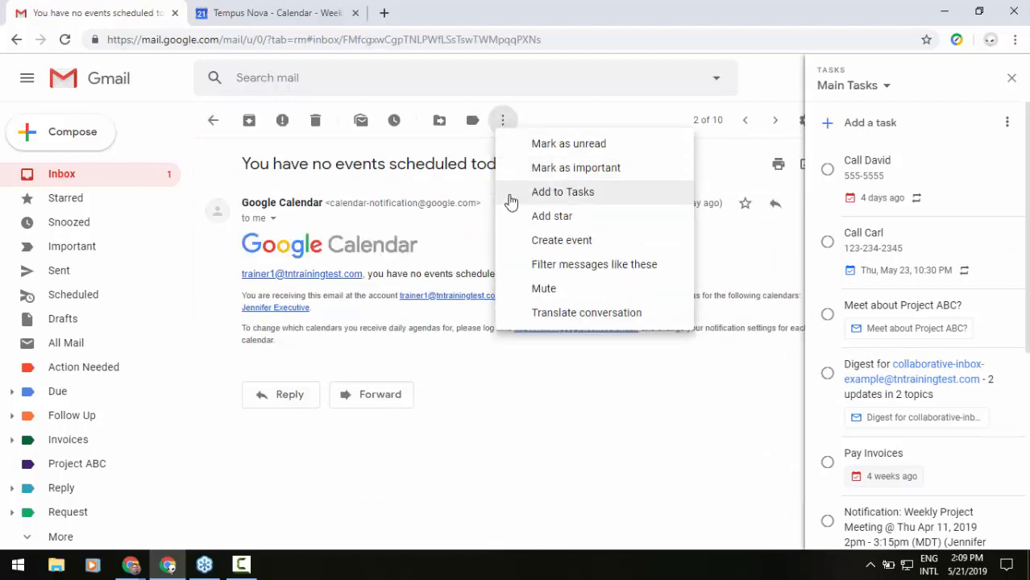
left_click(532, 112)
left_click(212, 120)
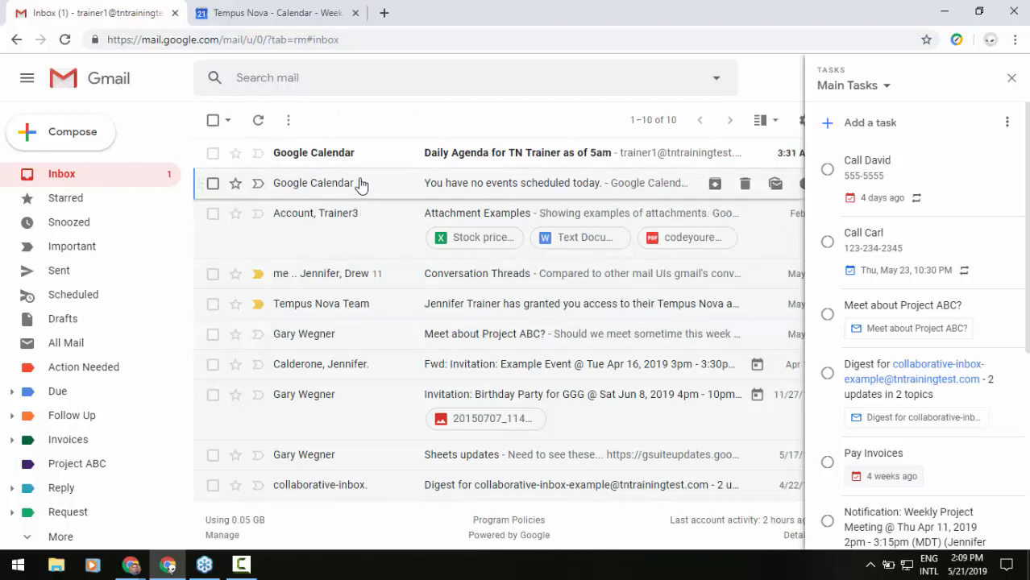
Add the inbox email "You have no events scheduled today." to Main Tasks as a task and view the new task's details.
left_click_drag(360, 185, 878, 165)
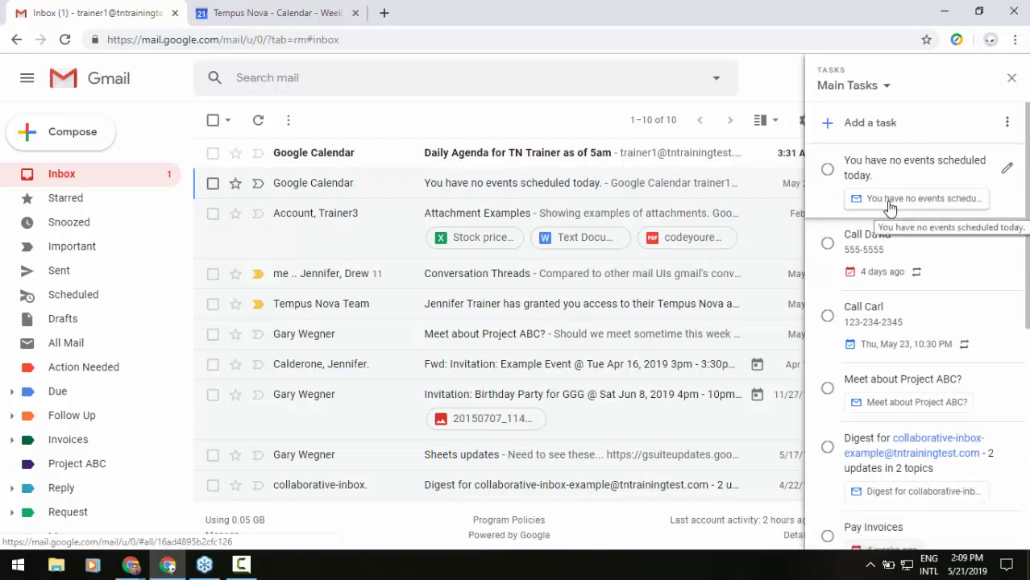
left_click(1004, 173)
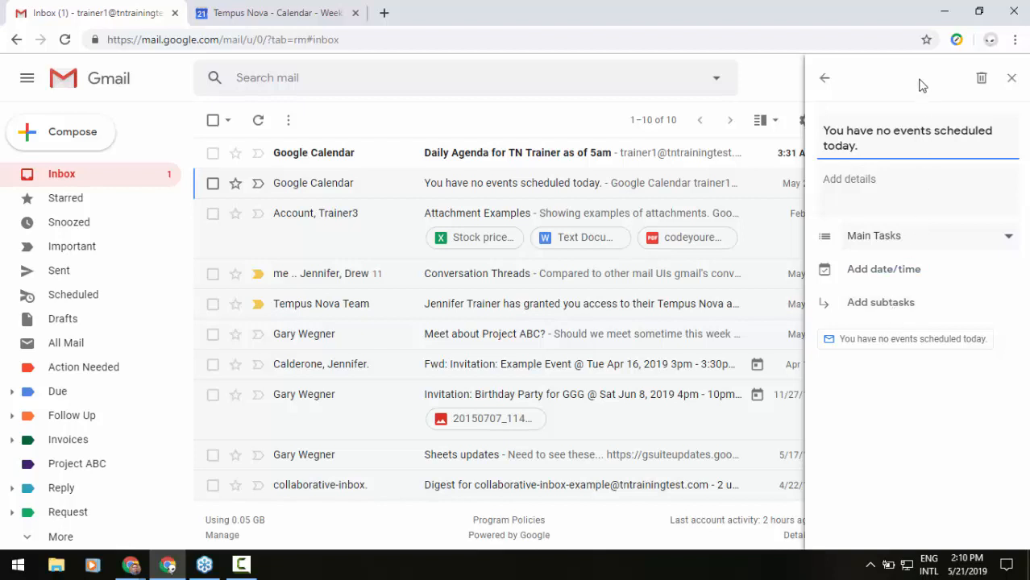
left_click(824, 80)
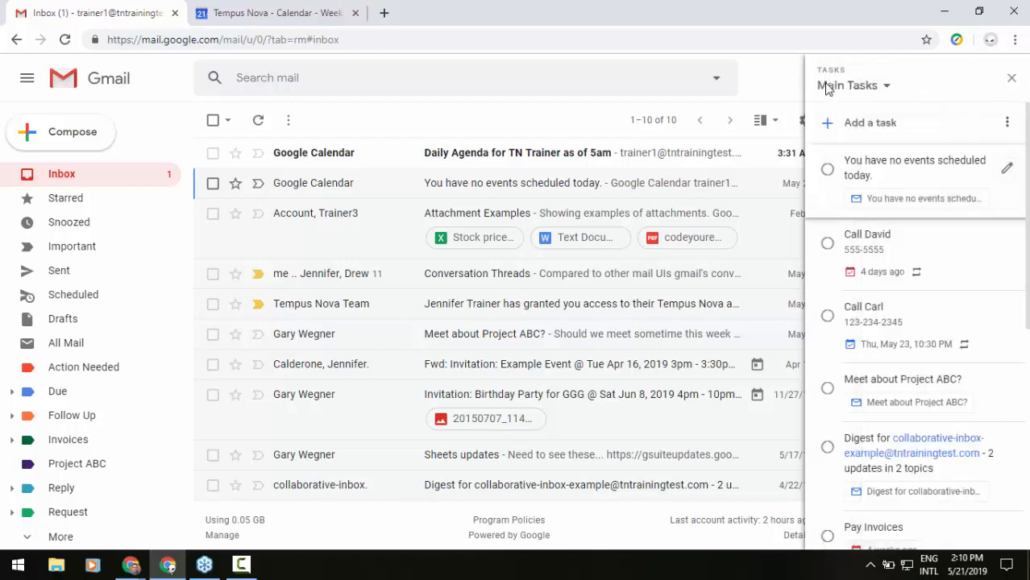
Mark the "You have no events scheduled today." task complete, and restore it from the completed tasks to the active list.
left_click(826, 171)
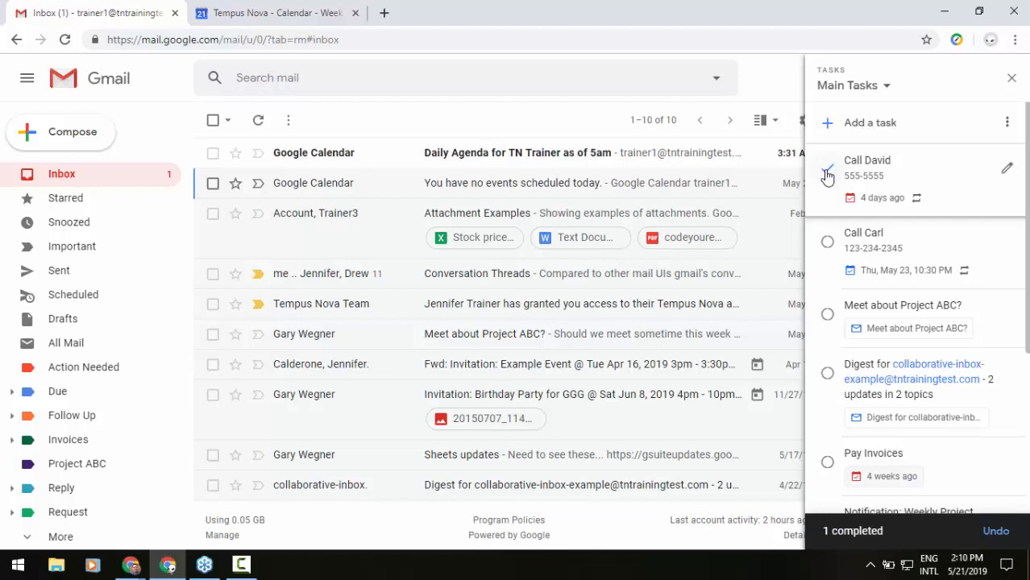
scroll(935, 485, "down", 1)
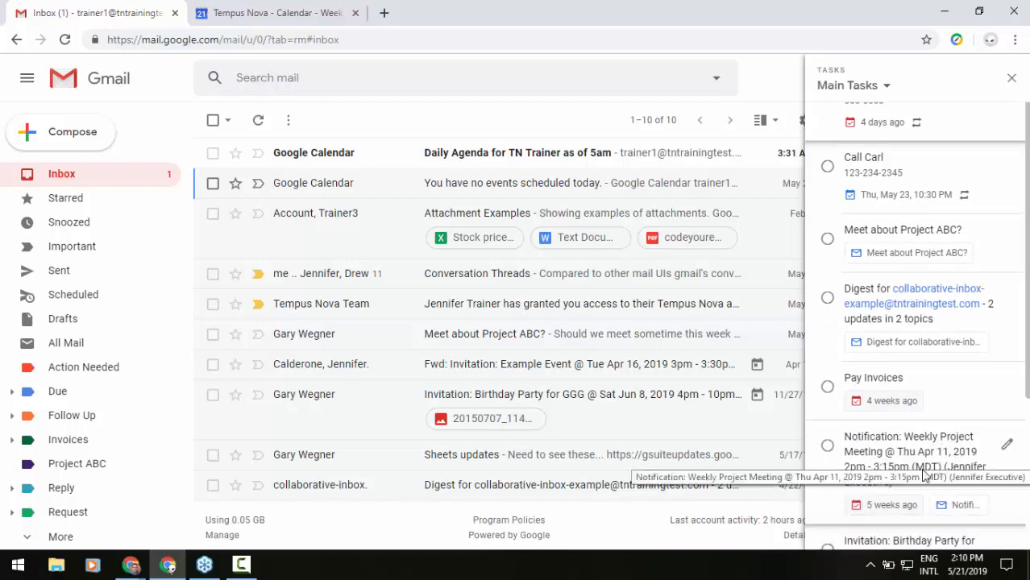
scroll(918, 491, "down", 3)
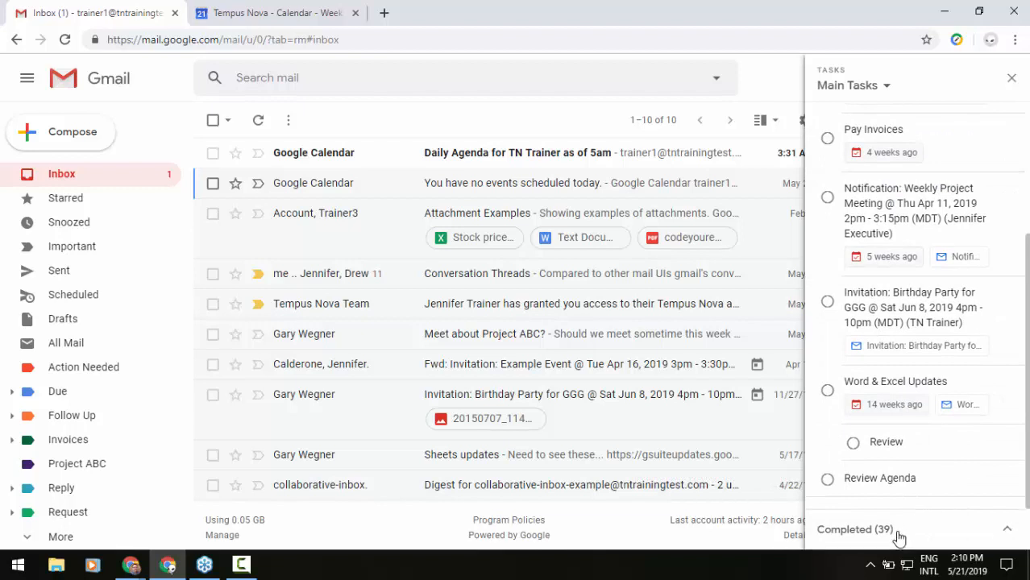
left_click(899, 538)
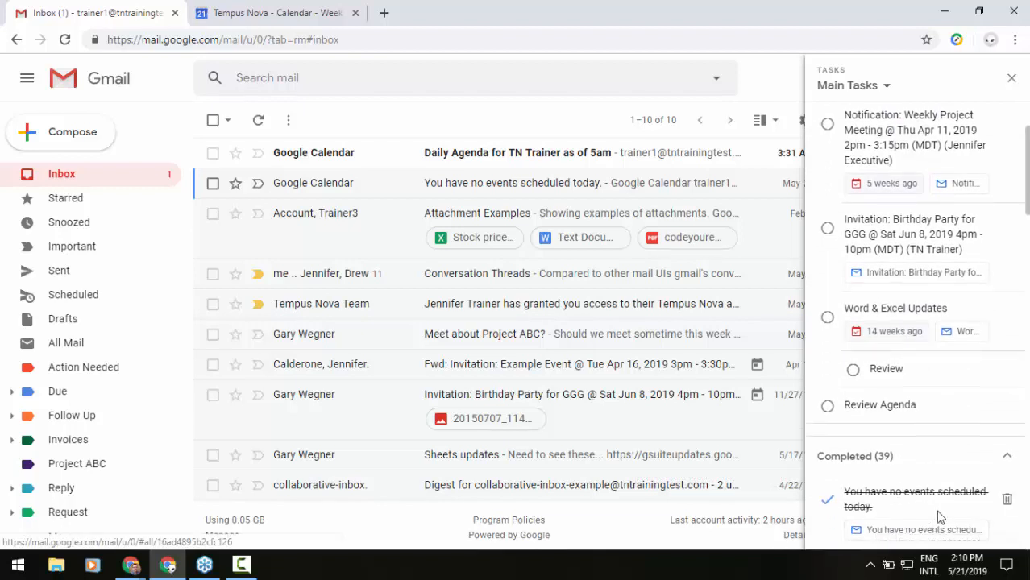
scroll(938, 514, "down", 2)
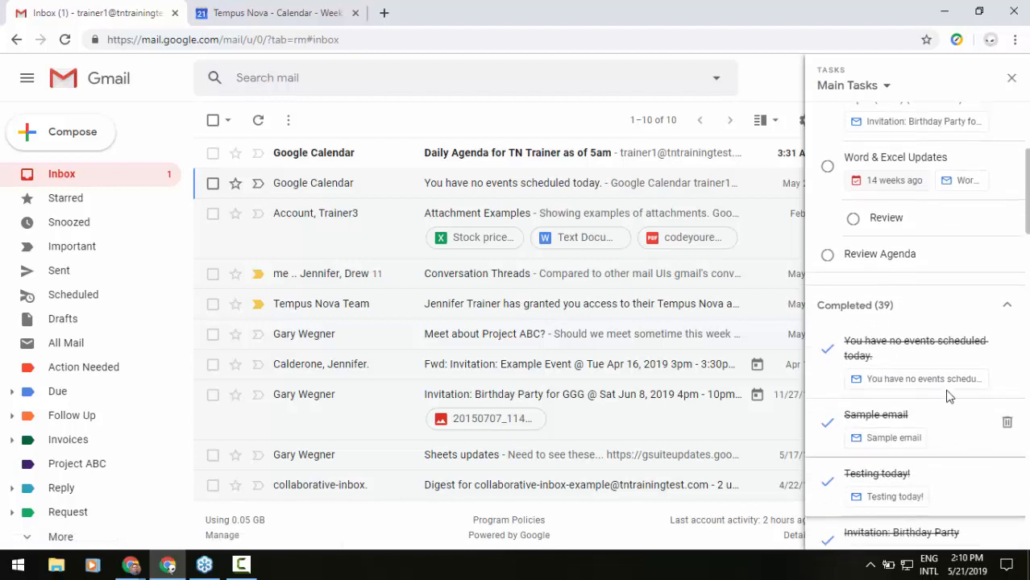
left_click(827, 355)
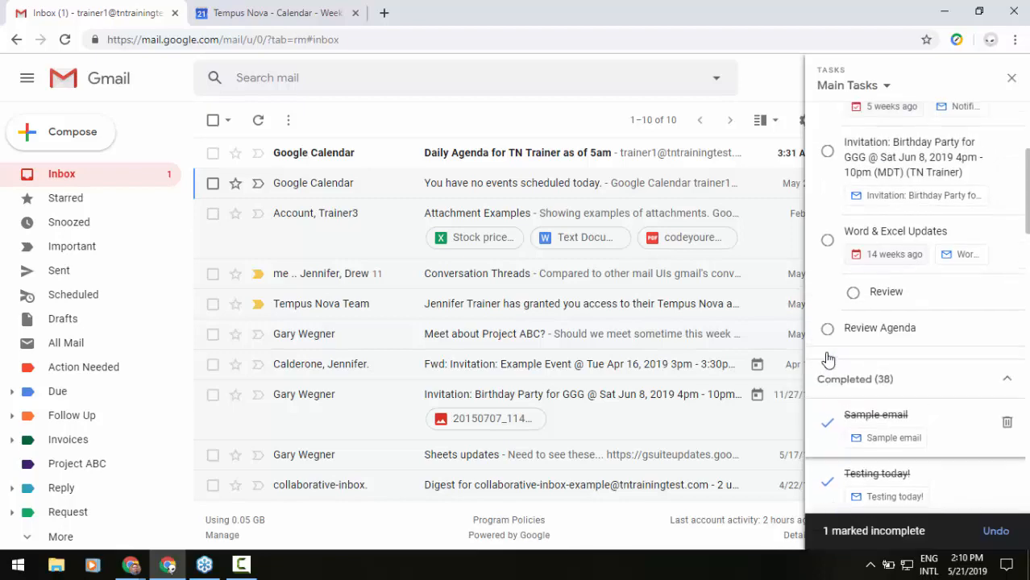
scroll(961, 278, "up", 10)
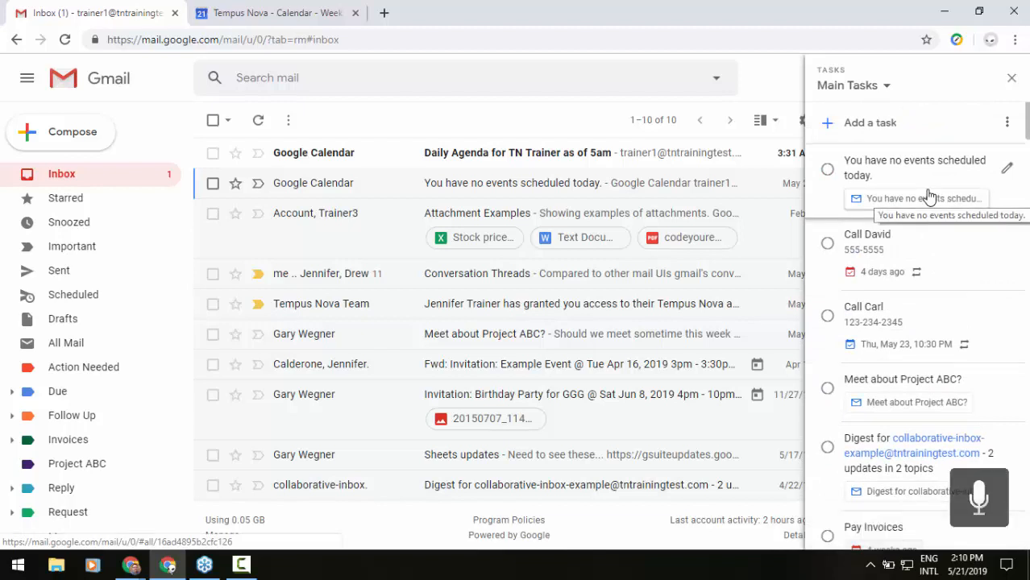
Close Google Tasks in Gmail and switch to the open Google Calendar week view.
left_click(1010, 78)
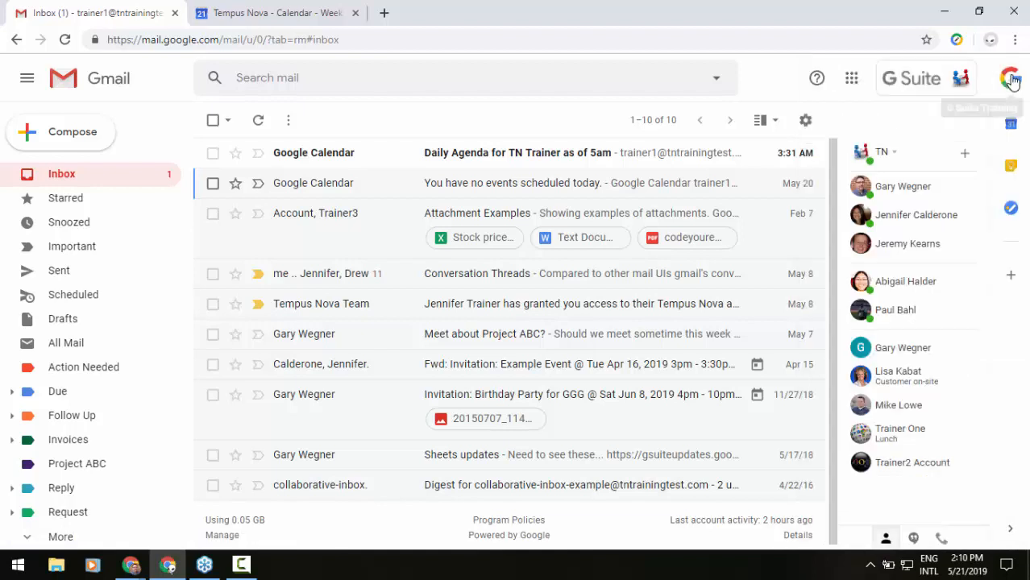
left_click(252, 10)
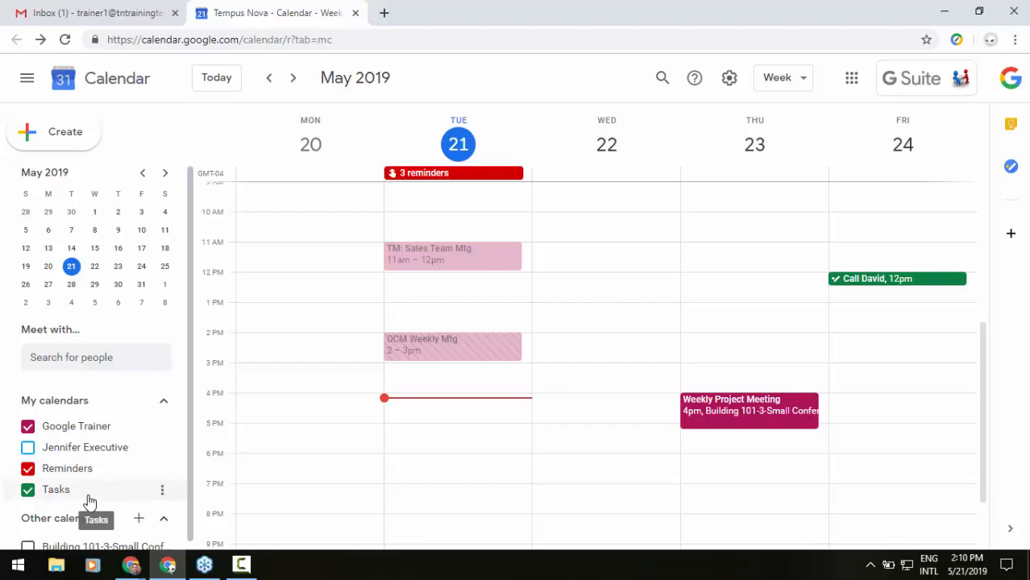
View the Main Tasks list in Google Tasks alongside the calendar, and close it.
left_click(1010, 167)
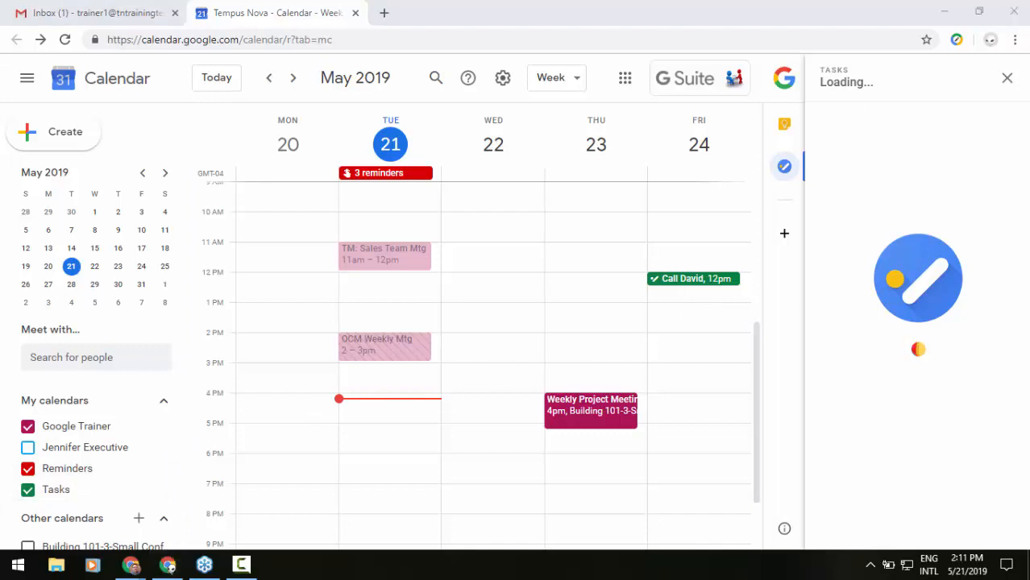
left_click(67, 40)
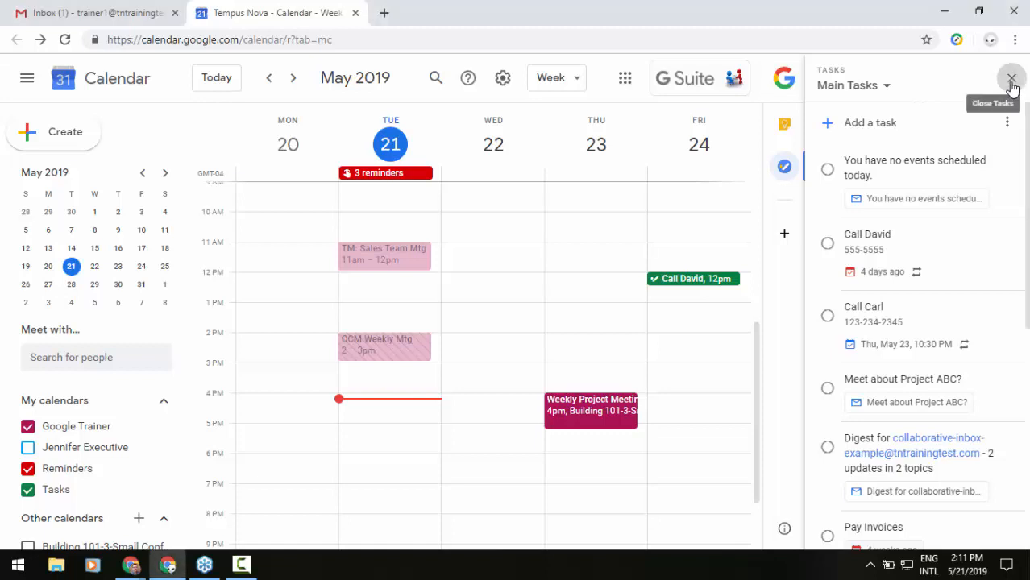
left_click(1011, 83)
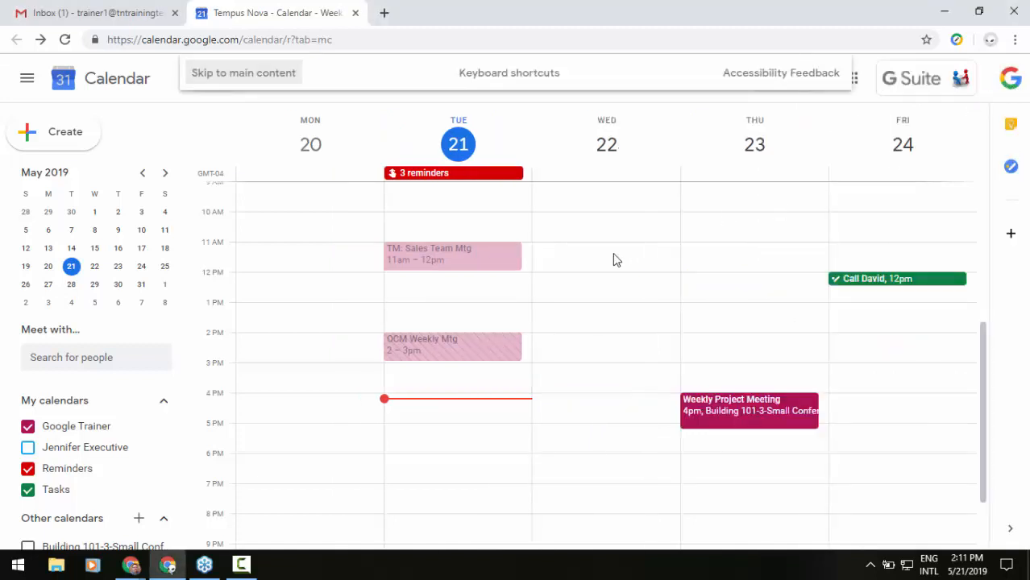
Create an all-day, non-repeating reminder on May 22, 2019 to call a contact, with the contact's name and phone number in the title.
left_click(644, 182)
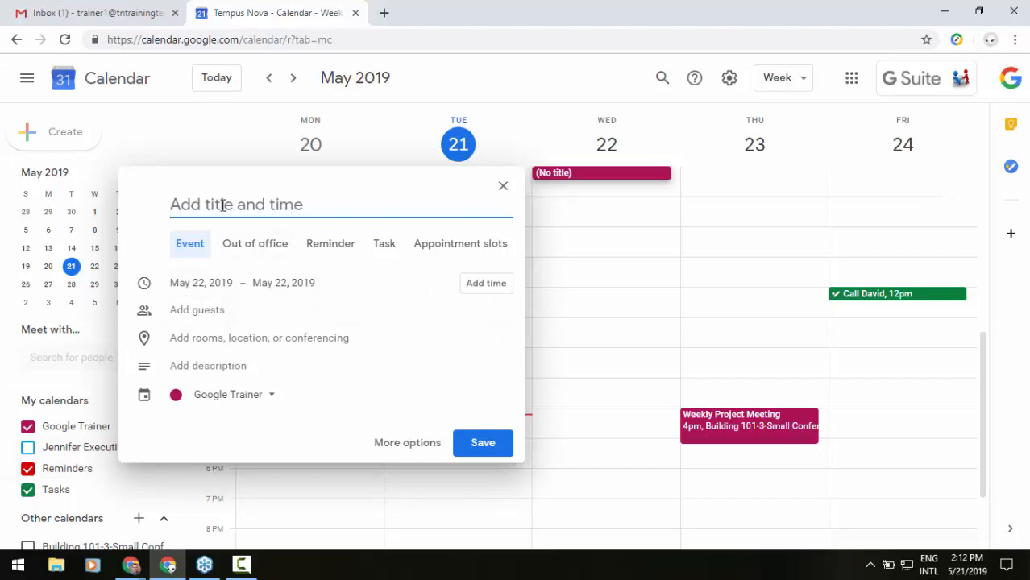
type("Call J")
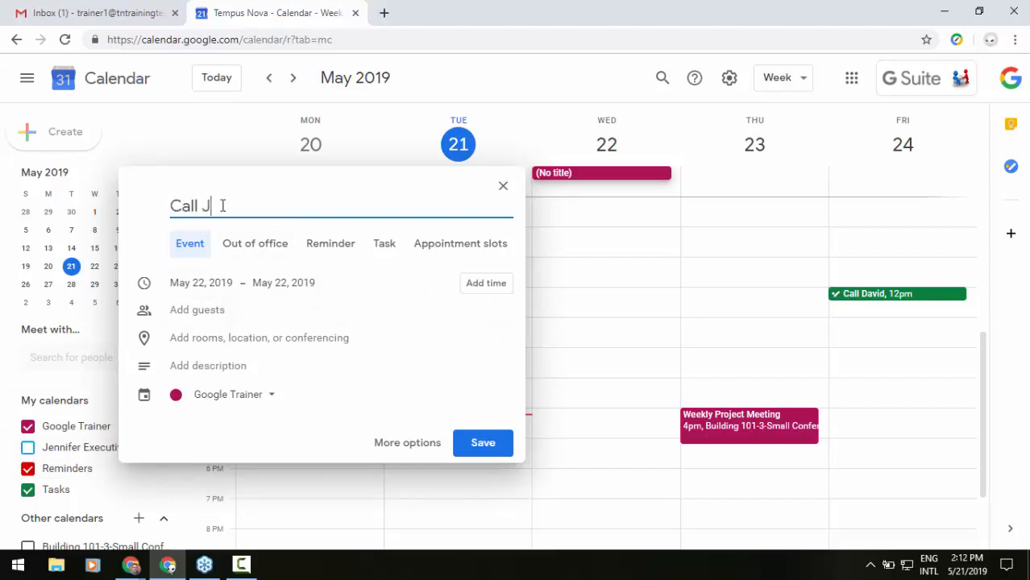
type("ennie 555-5555")
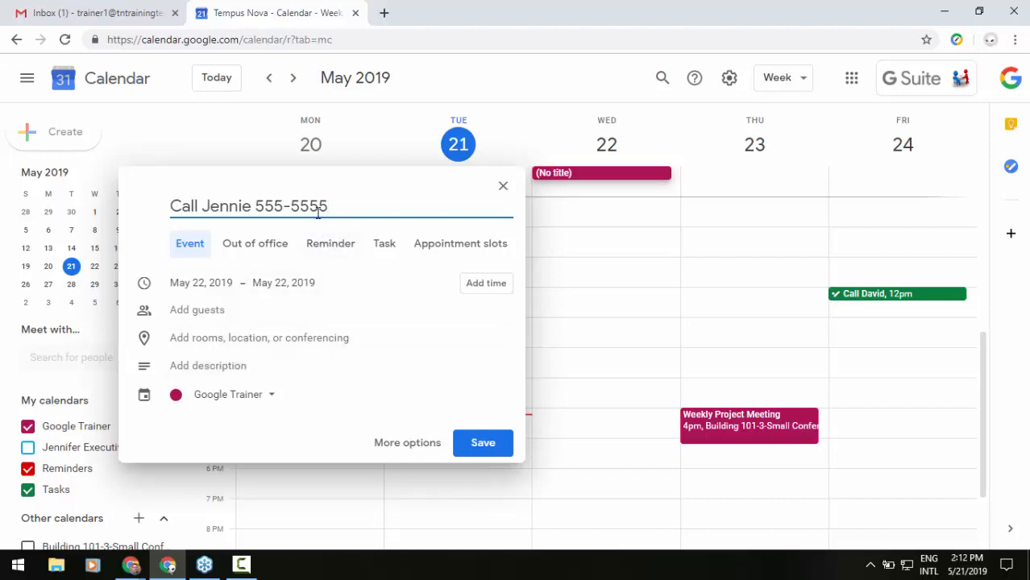
left_click(326, 255)
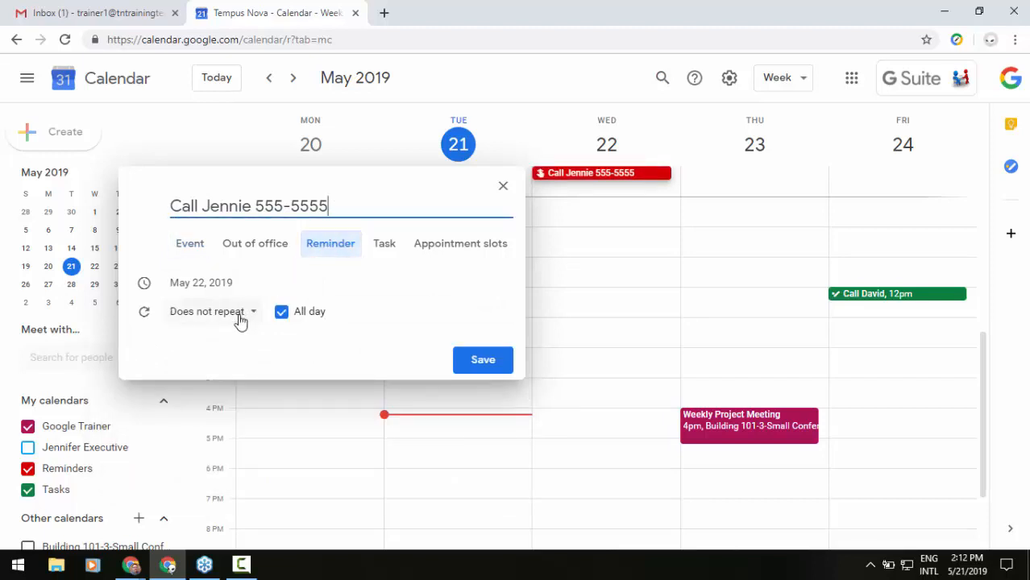
left_click(486, 361)
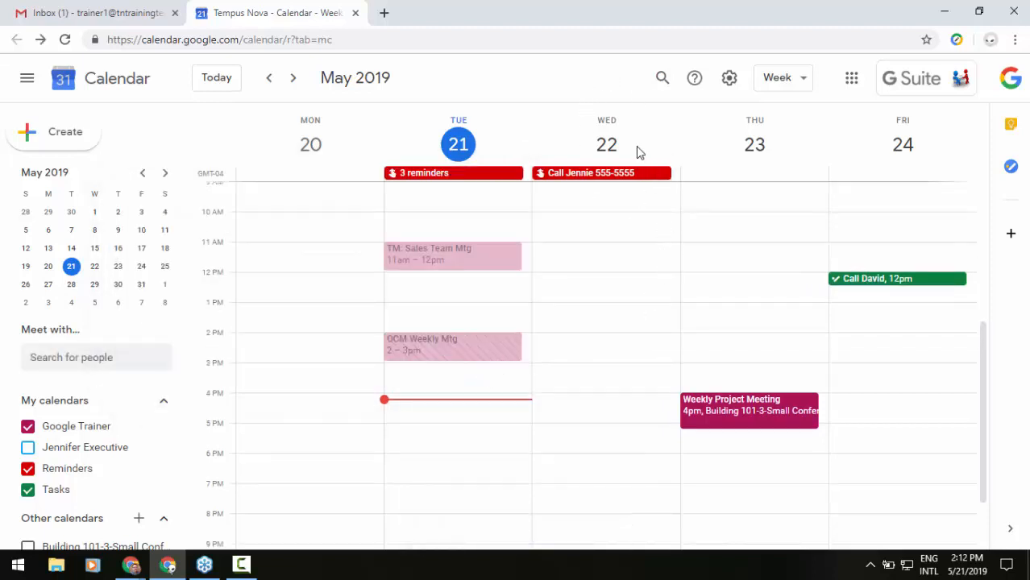
Create a "Run reports" reminder for May 22, 2019 at 1:00pm, reviewing the repeat options but keeping it non-repeating.
left_click(626, 311)
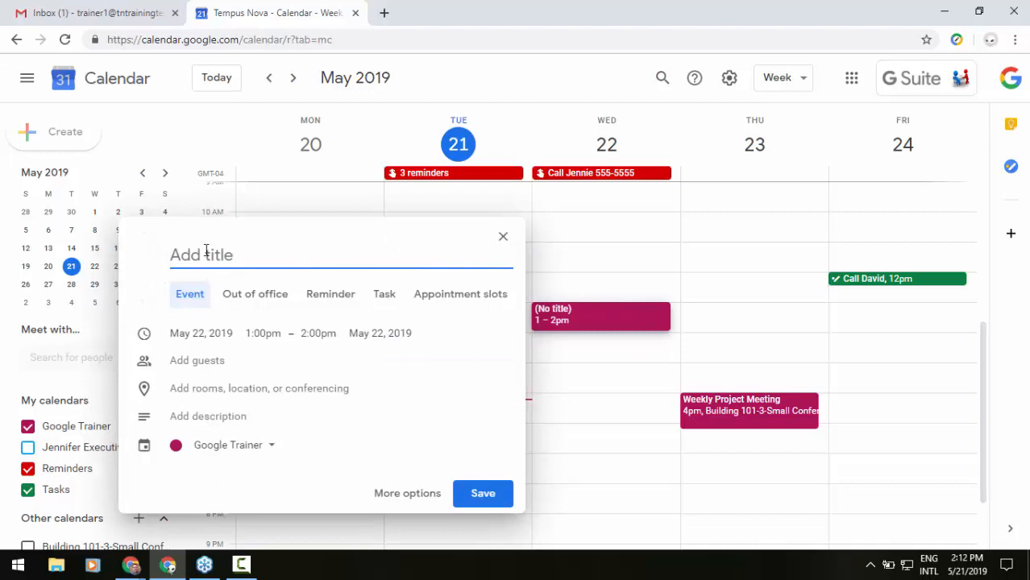
type("Run rep")
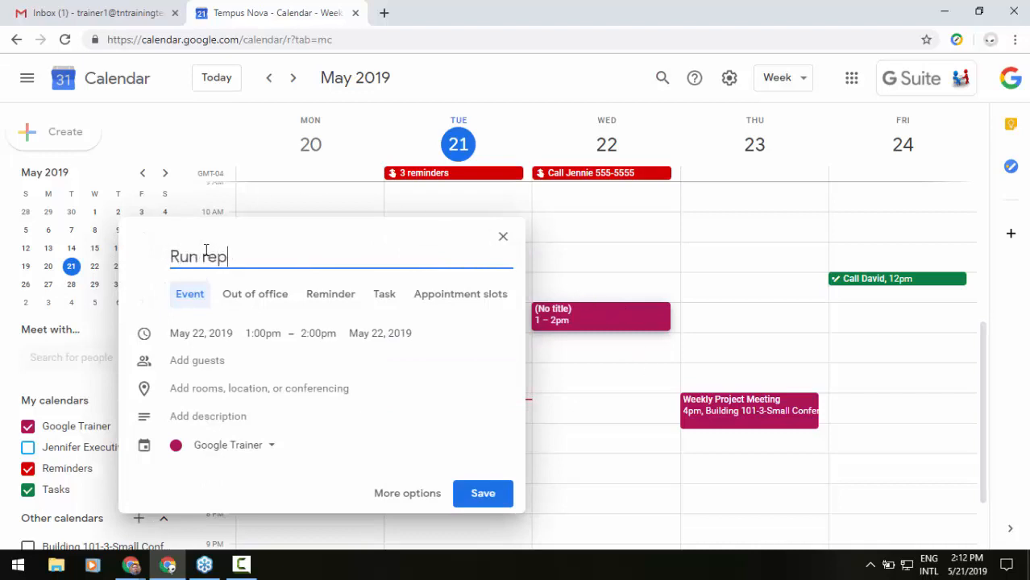
type("orts")
left_click(348, 296)
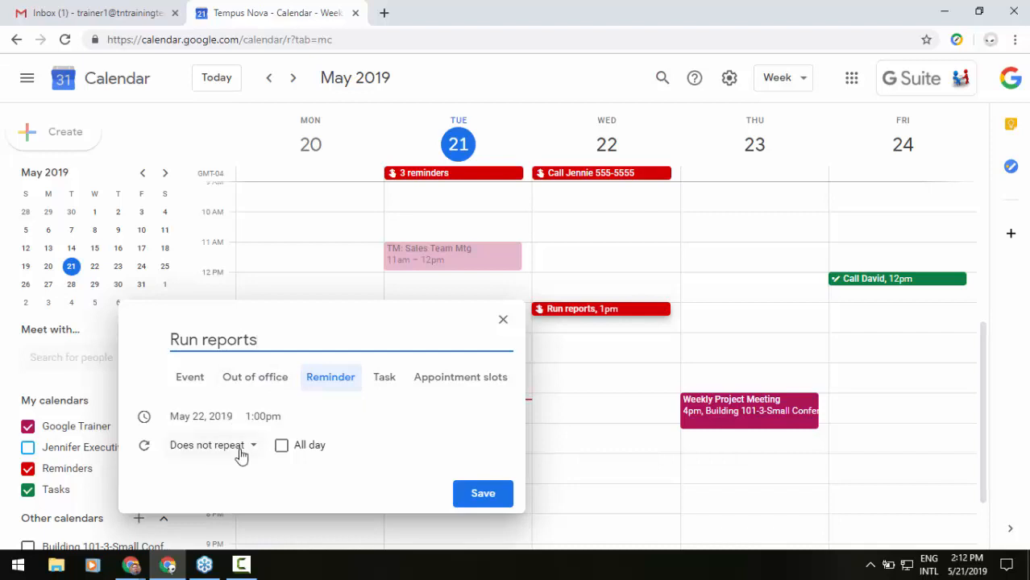
left_click(240, 447)
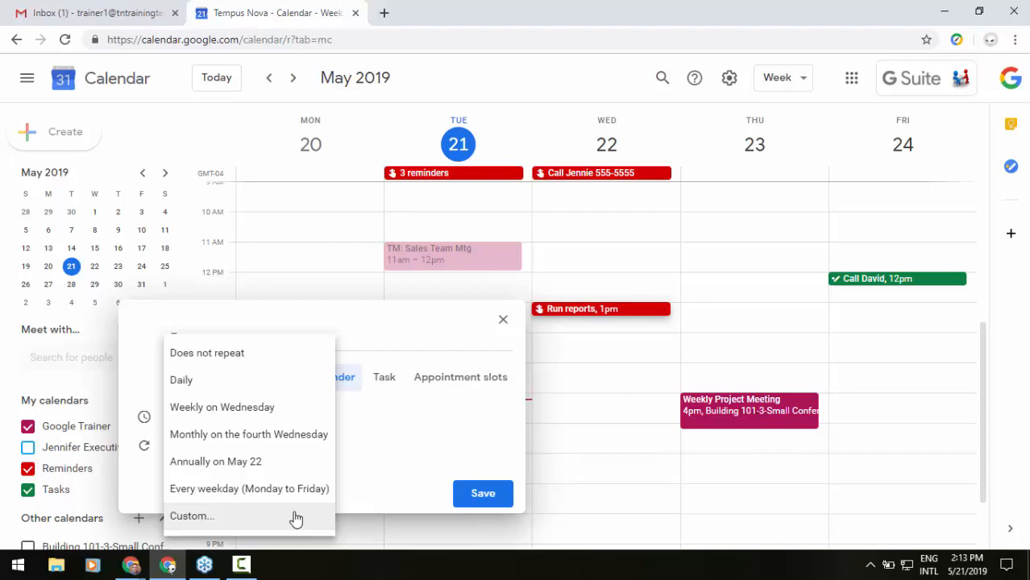
left_click(427, 333)
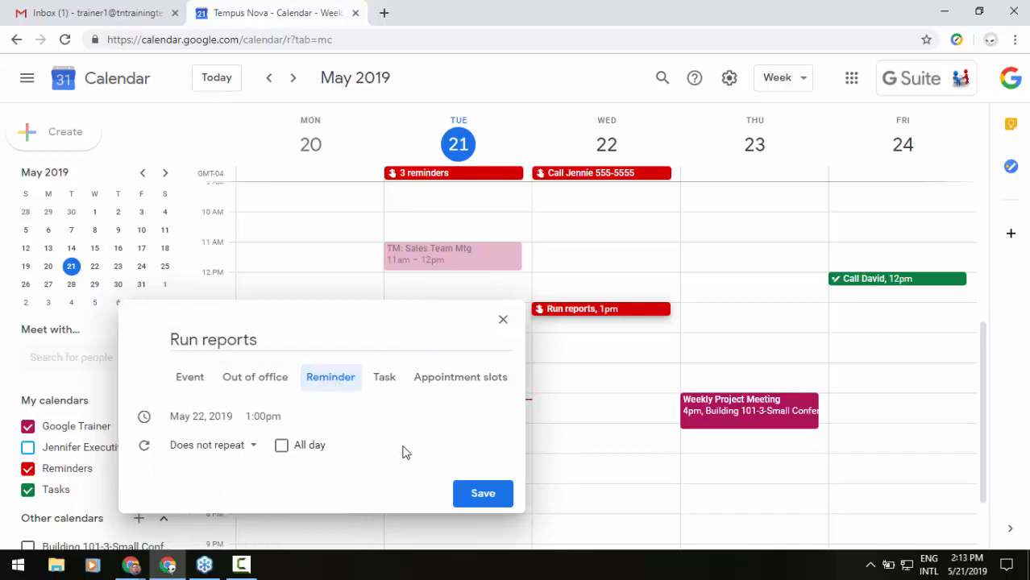
left_click(483, 493)
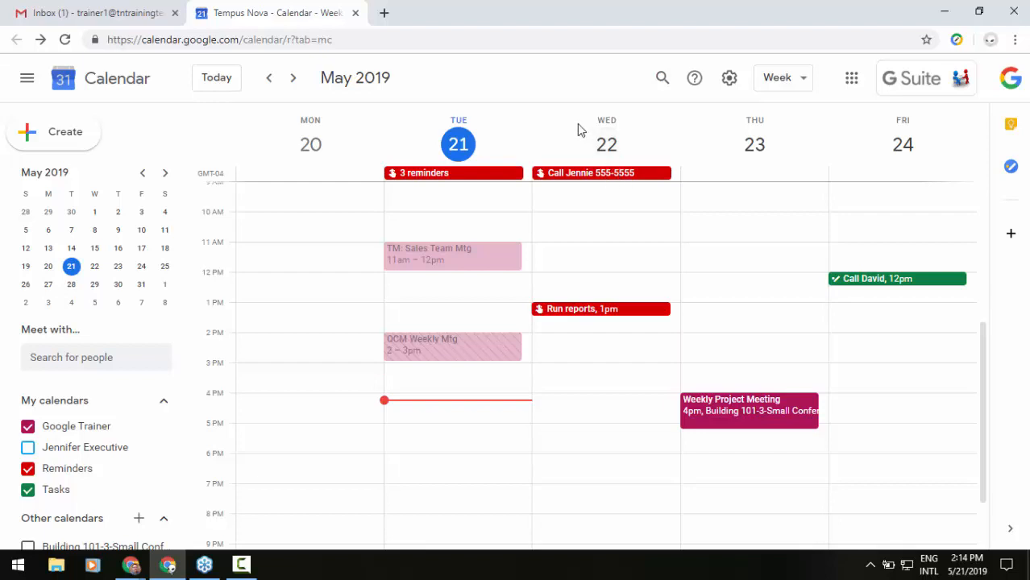
Review the grouped reminders on Tuesday, May 21, and mark the May 22 "Run reports" reminder as done.
left_click(467, 176)
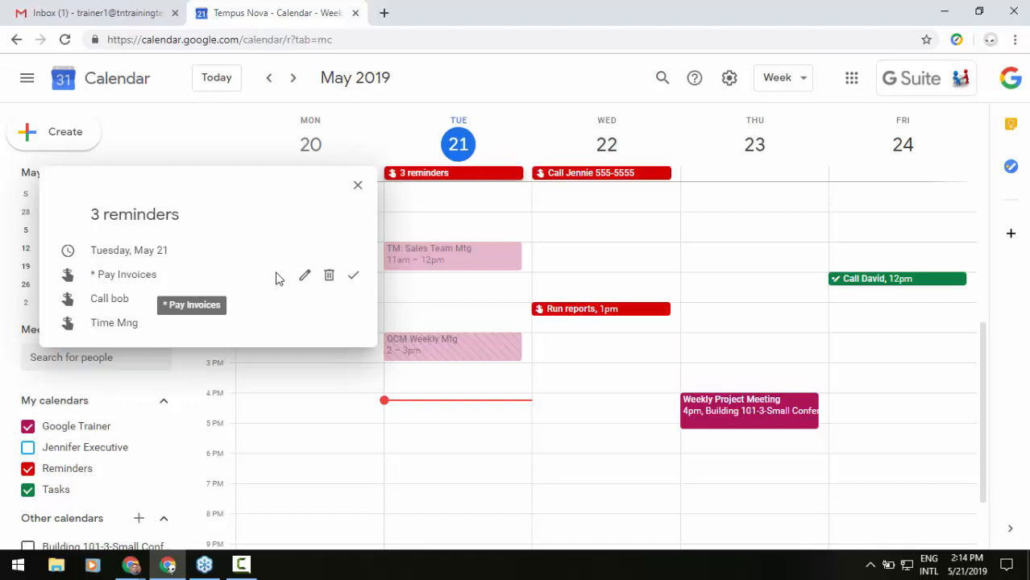
mouse_move(243, 334)
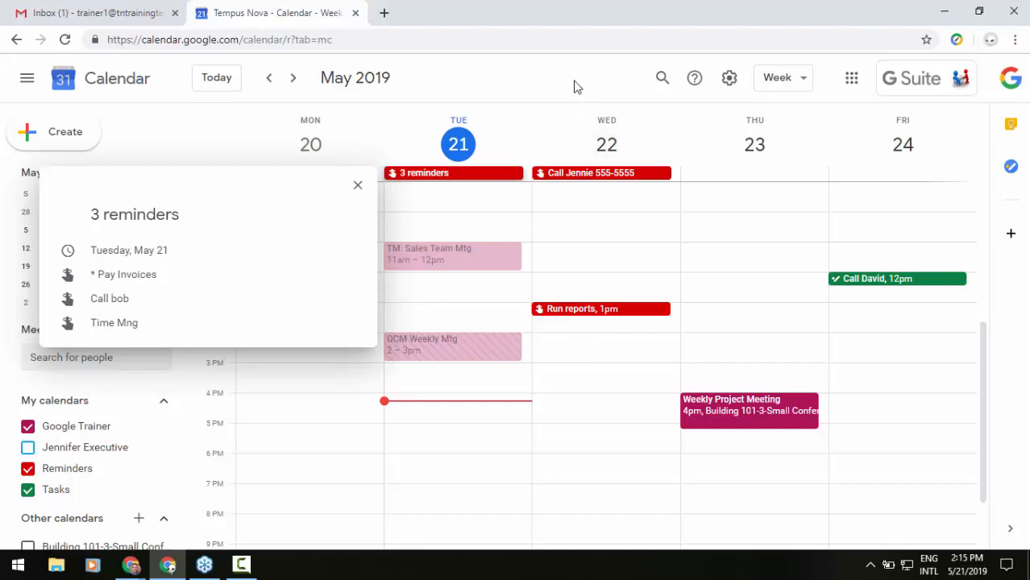
left_click(525, 149)
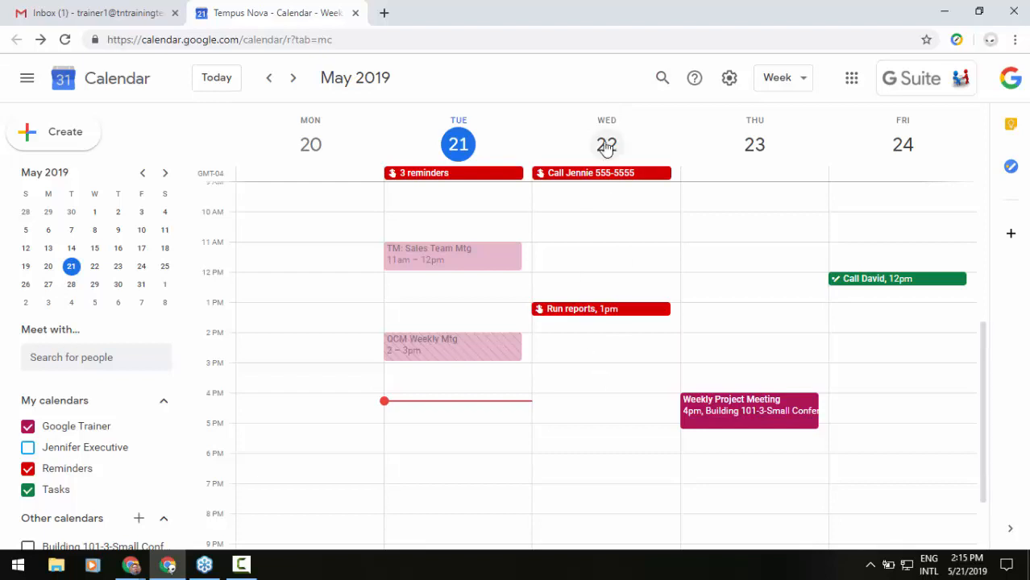
left_click(654, 311)
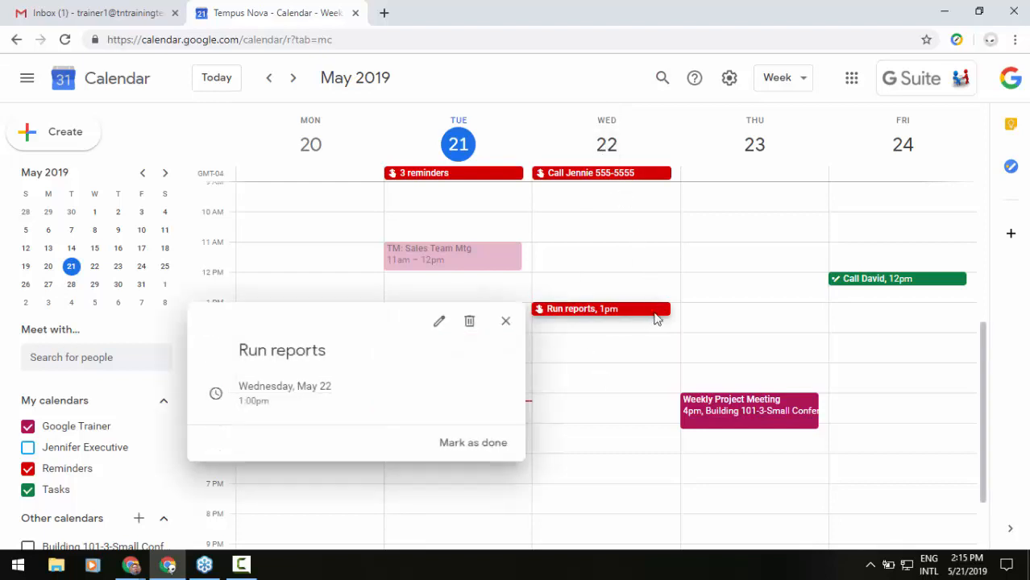
left_click(490, 448)
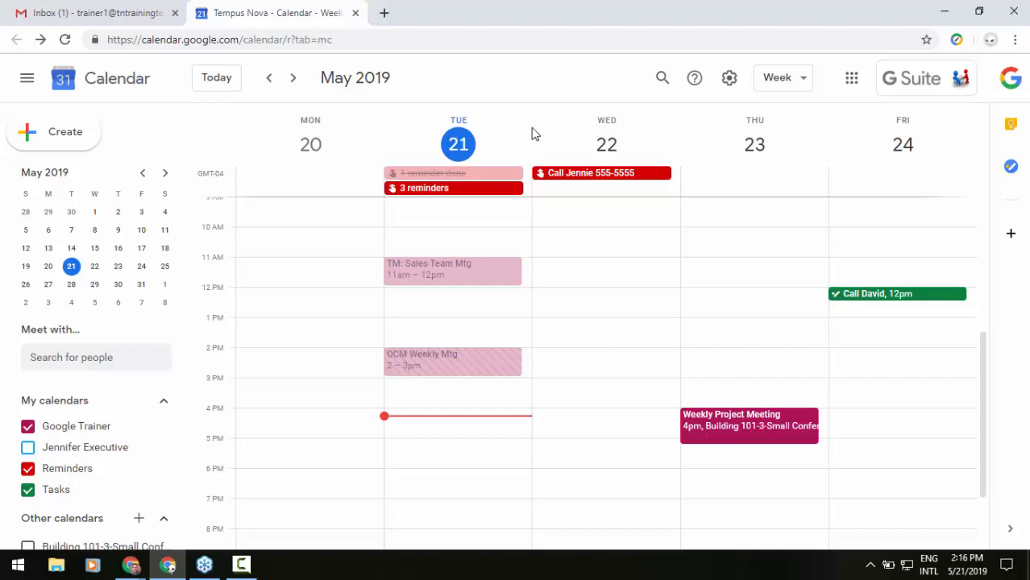
Hide and show the Tasks calendar again, and view its display and color options without changing them.
left_click(105, 488)
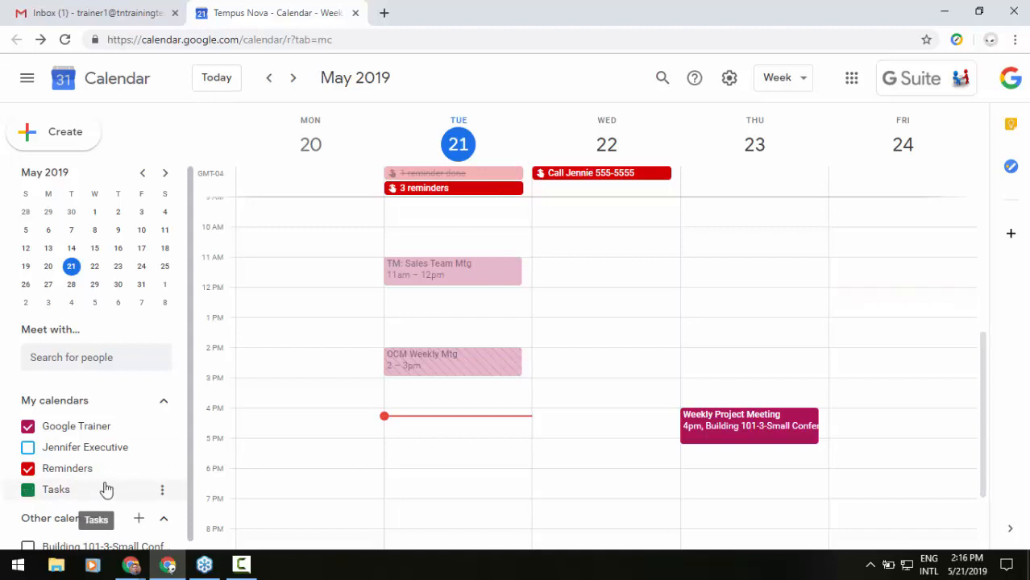
left_click(106, 489)
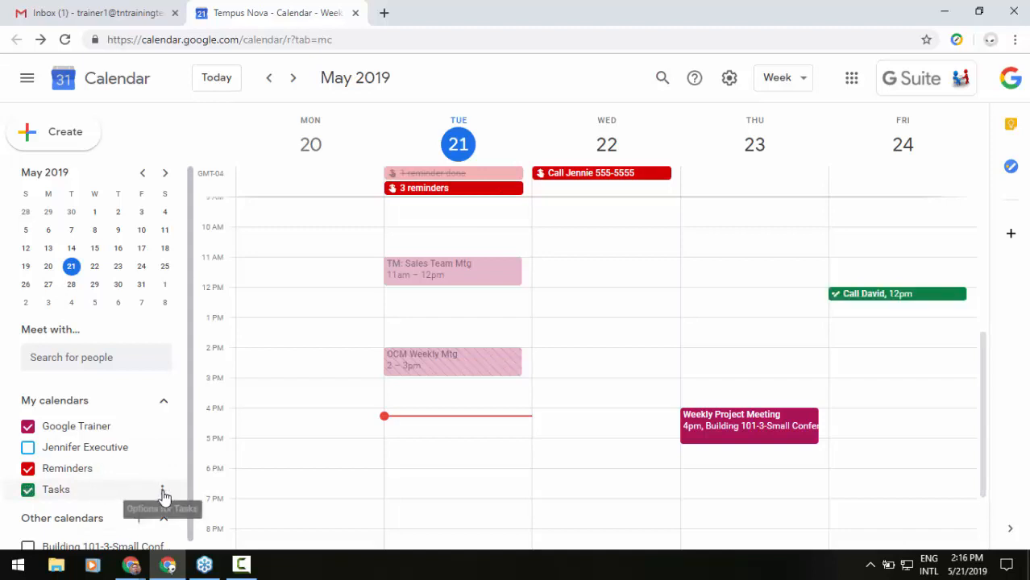
left_click(162, 489)
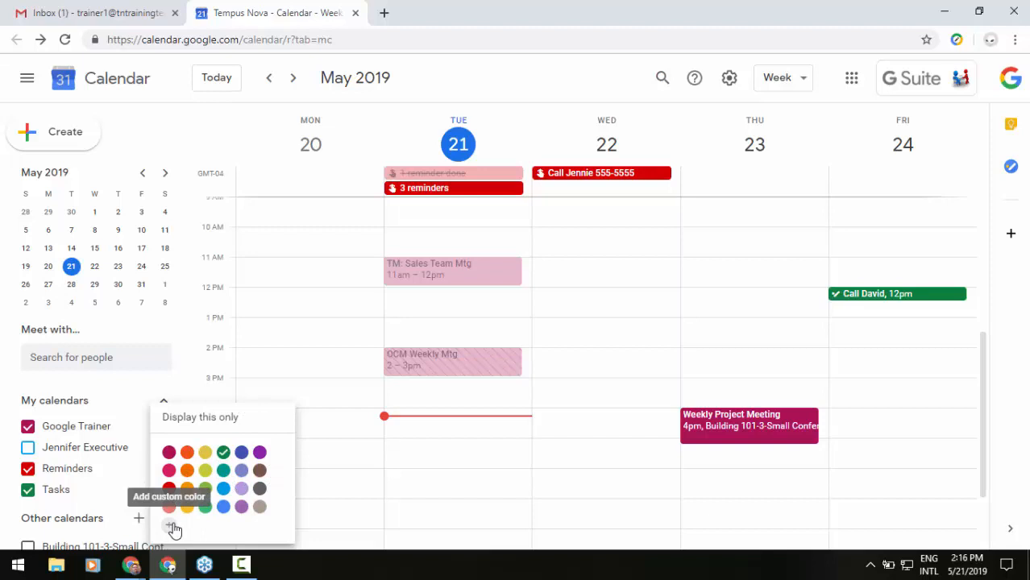
left_click(586, 81)
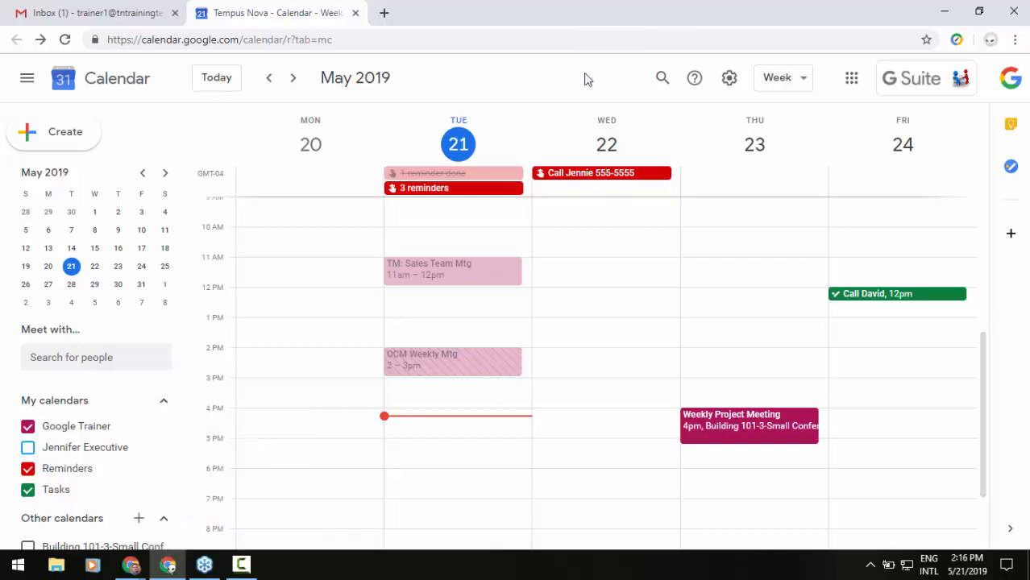